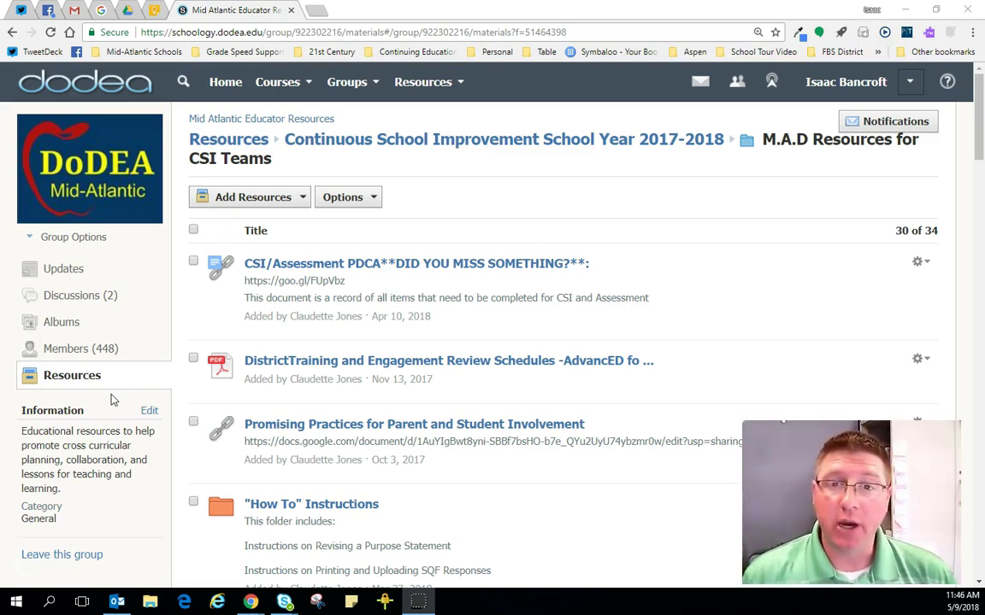
Step: Highlight the Mid Atlantic Educator Resources group name and the CSI Teams folder title while explaining
{"action": "left_click", "coordinate": [449, 186]}
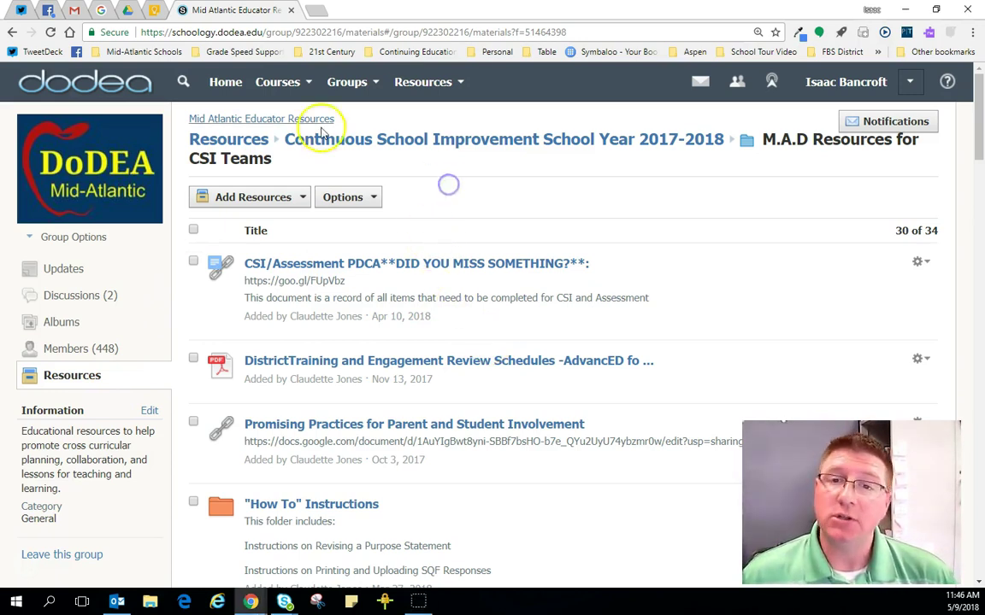
{"action": "left_click_drag", "start_coordinate": [352, 121], "coordinate": [186, 135]}
{"action": "left_click", "coordinate": [425, 171]}
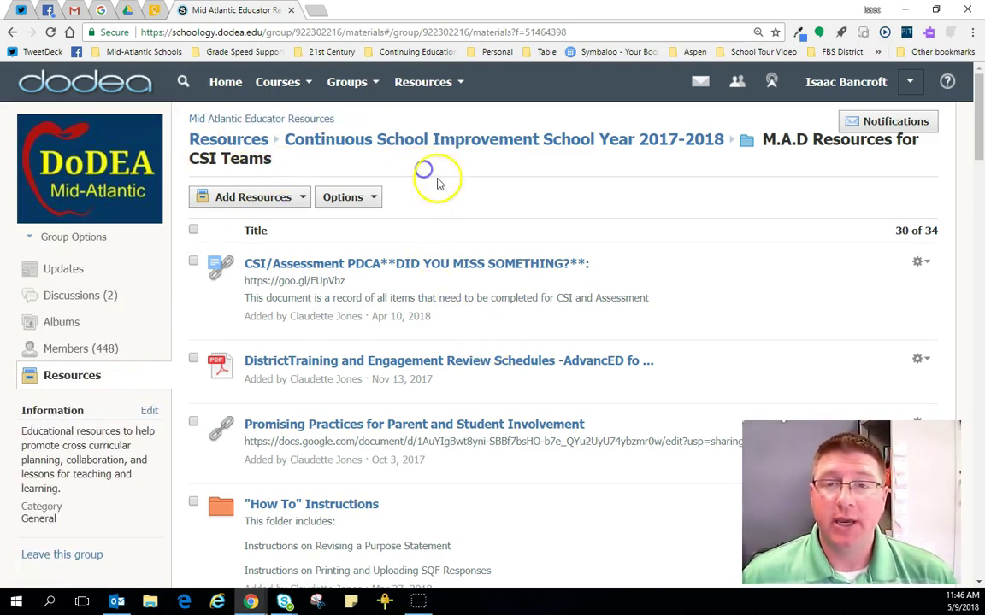
{"action": "left_click_drag", "start_coordinate": [374, 121], "coordinate": [185, 117]}
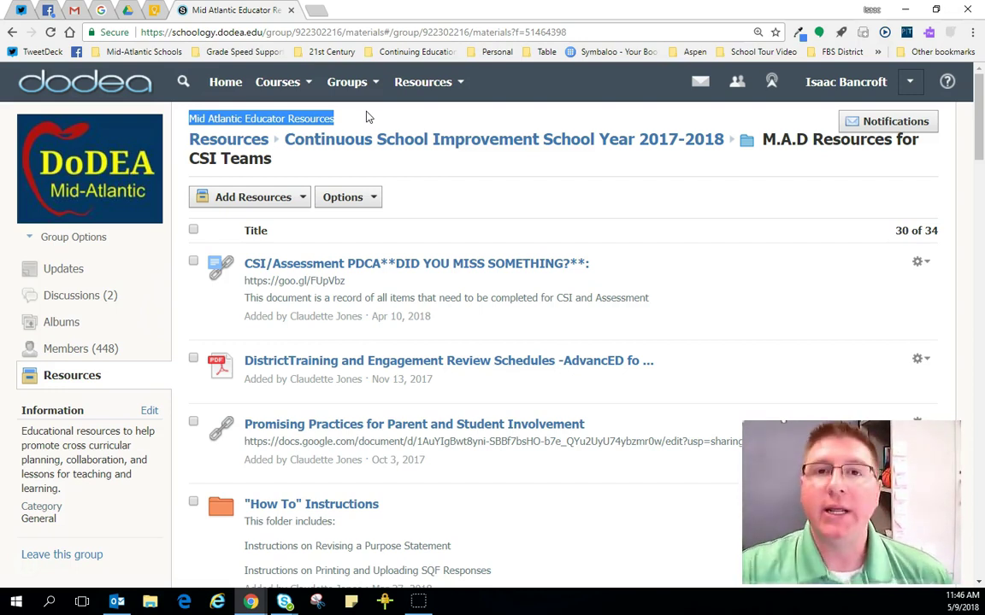
{"action": "left_click", "coordinate": [389, 120]}
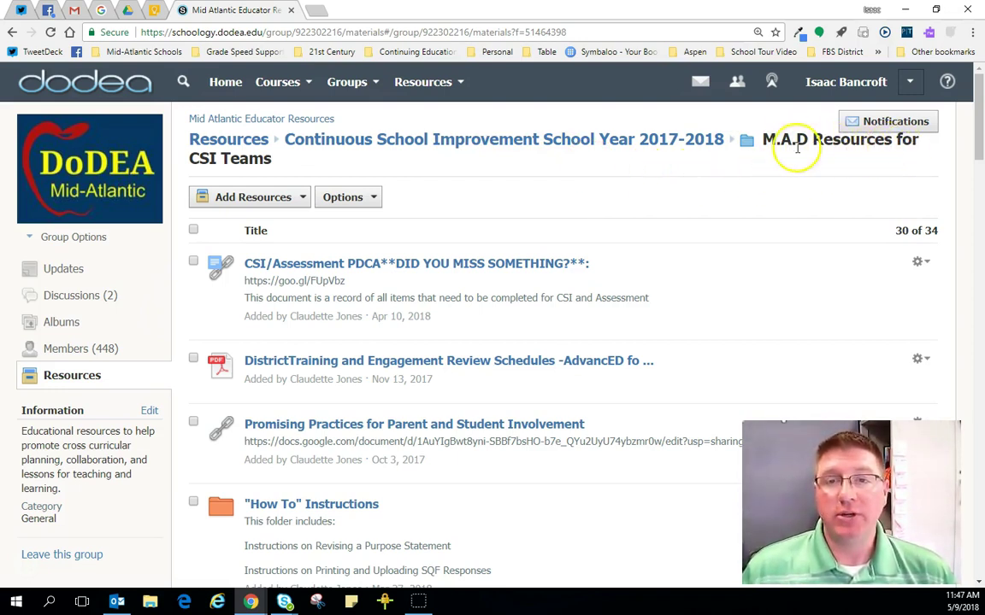
{"action": "left_click_drag", "start_coordinate": [175, 154], "coordinate": [285, 167]}
{"action": "left_click", "coordinate": [538, 178]}
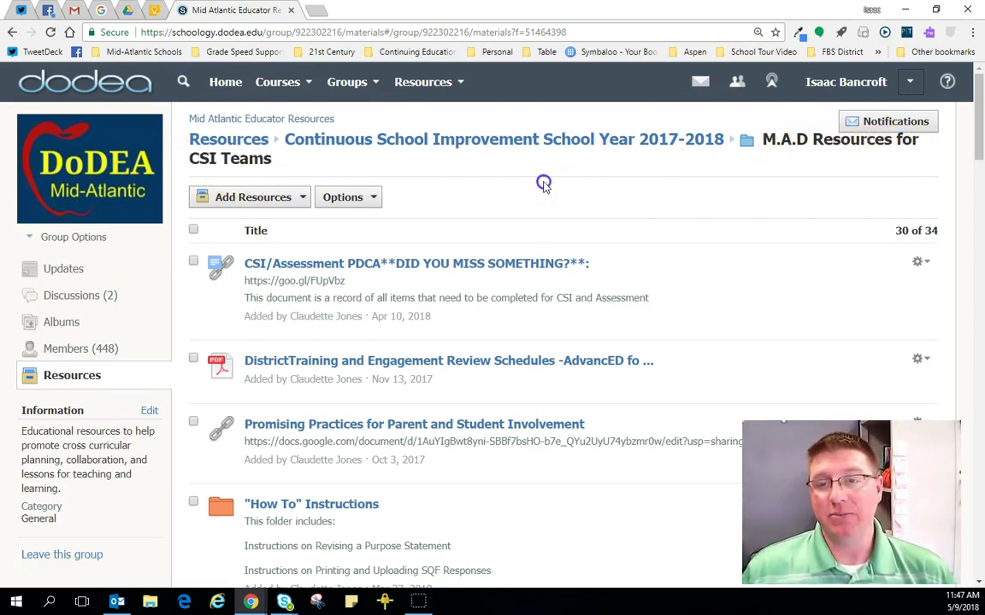
Step: Go through SQF Google Forms and more and SQF Diagnostics Templates to the A: Clear Direction template
{"action": "scroll", "coordinate": [500, 216], "scroll_direction": "down", "scroll_amount": 10}
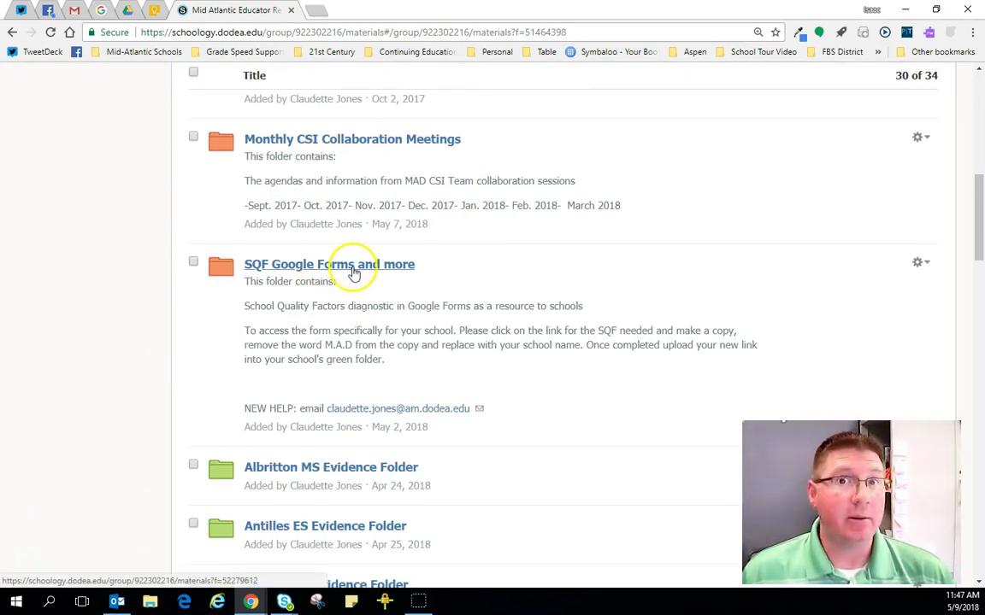
{"action": "left_click", "coordinate": [354, 272]}
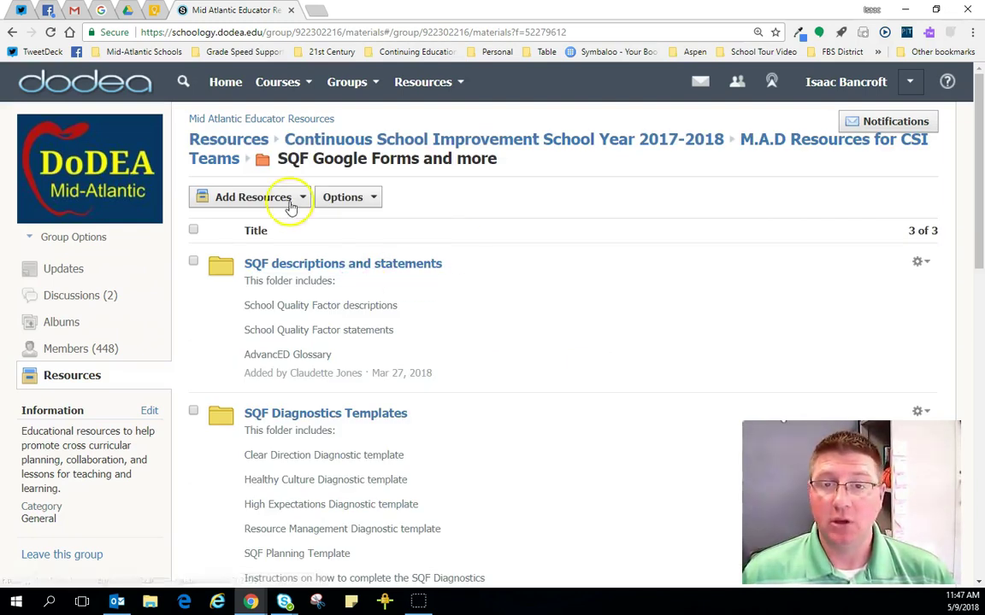
{"action": "scroll", "coordinate": [488, 251], "scroll_direction": "down", "scroll_amount": 2}
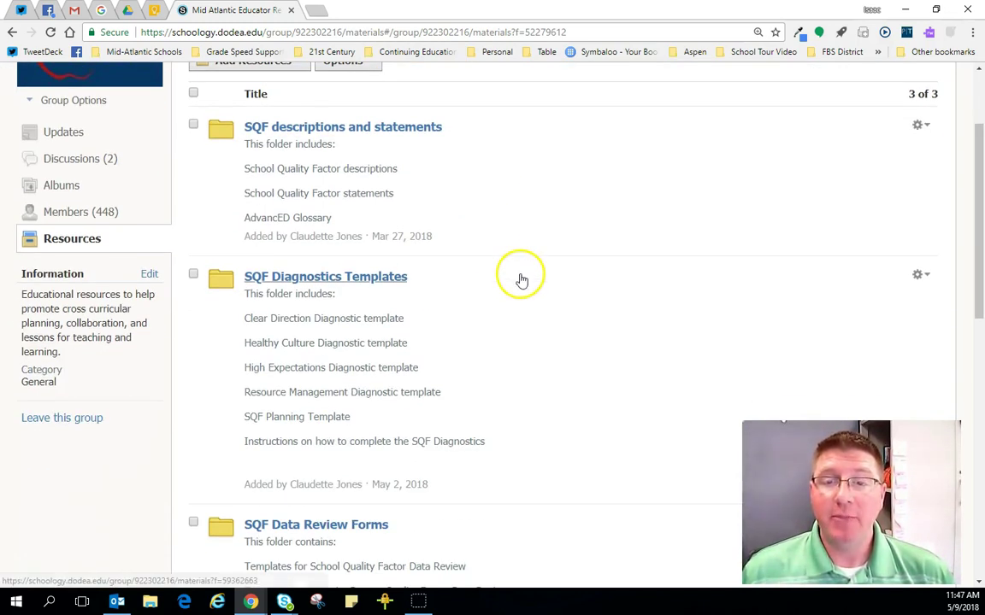
{"action": "left_click", "coordinate": [391, 280]}
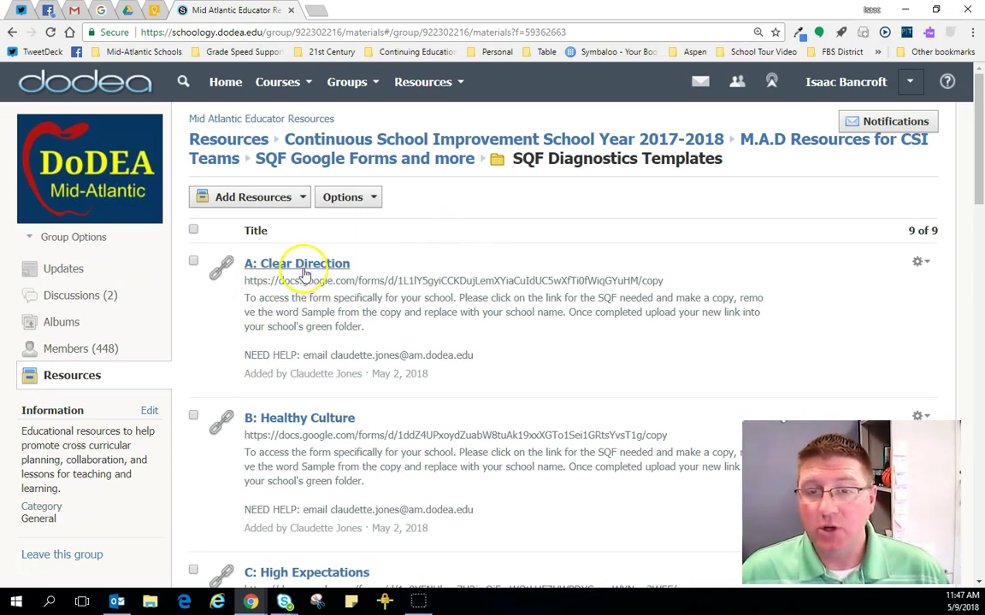
{"action": "left_click", "coordinate": [308, 265]}
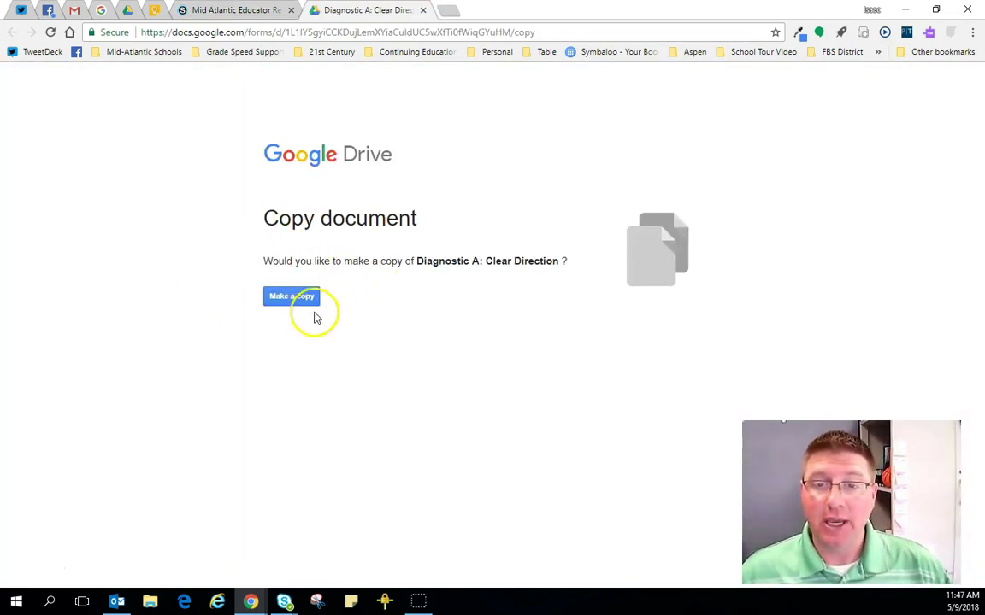
Step: Copy the Clear Direction form and replace 'Copy of' in its title with your name plus 'Copy -'
{"action": "left_click", "coordinate": [291, 298]}
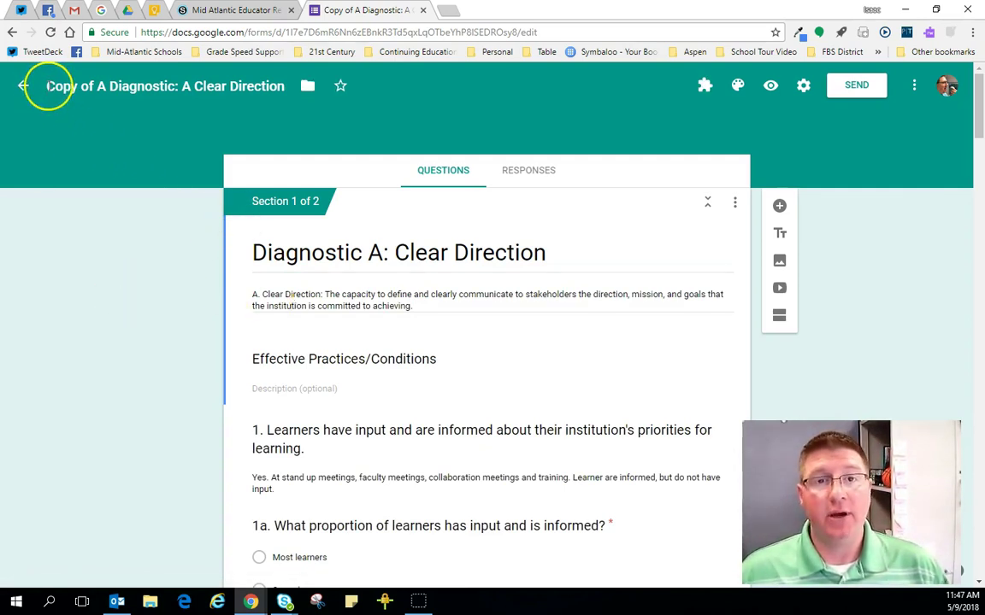
{"action": "left_click_drag", "start_coordinate": [49, 86], "coordinate": [85, 89]}
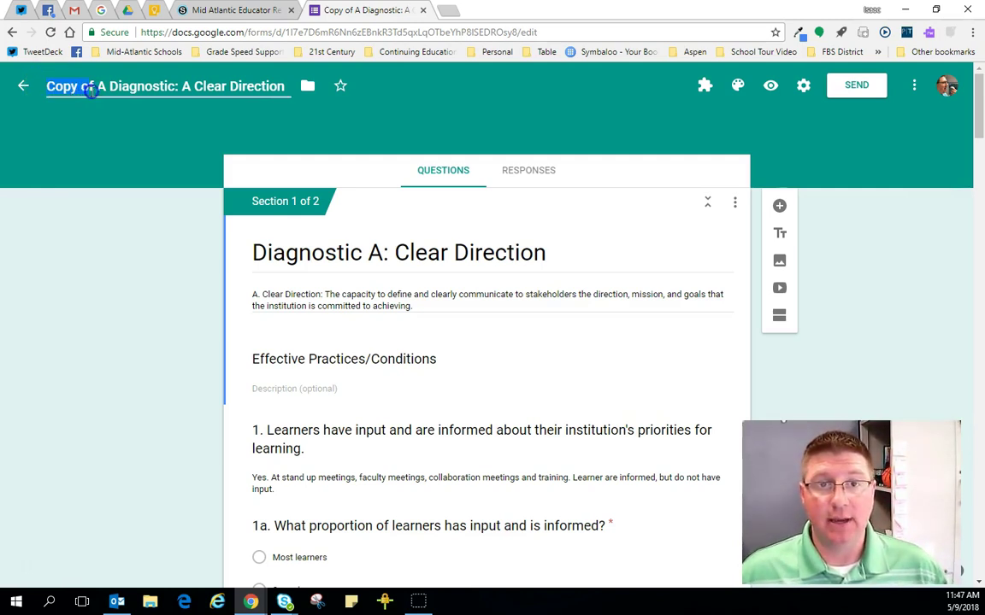
{"action": "type", "text": "Isaac's"}
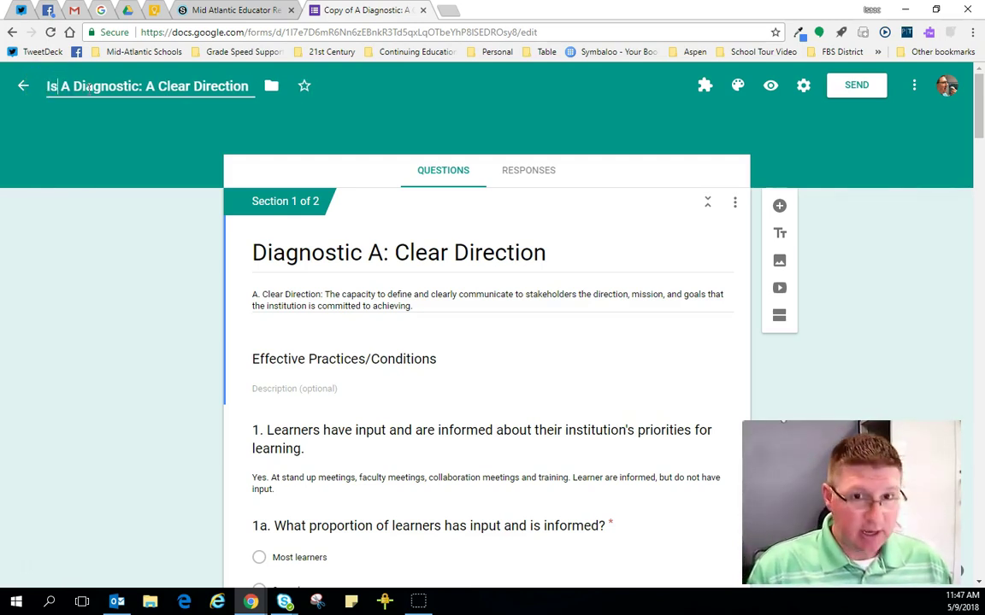
{"action": "type", "text": " Copy"}
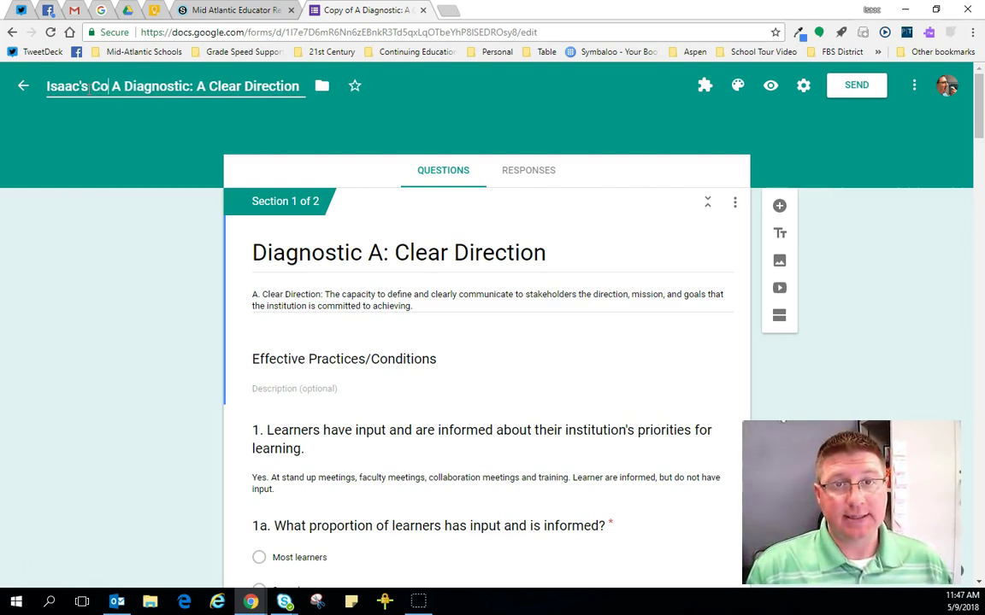
{"action": "type", "text": " -"}
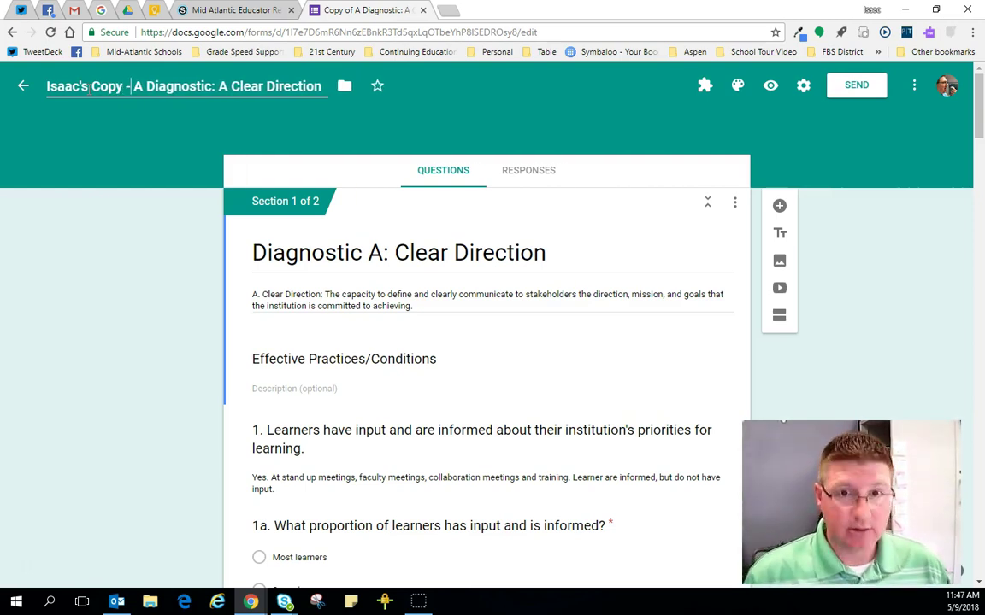
{"action": "left_click", "coordinate": [120, 196]}
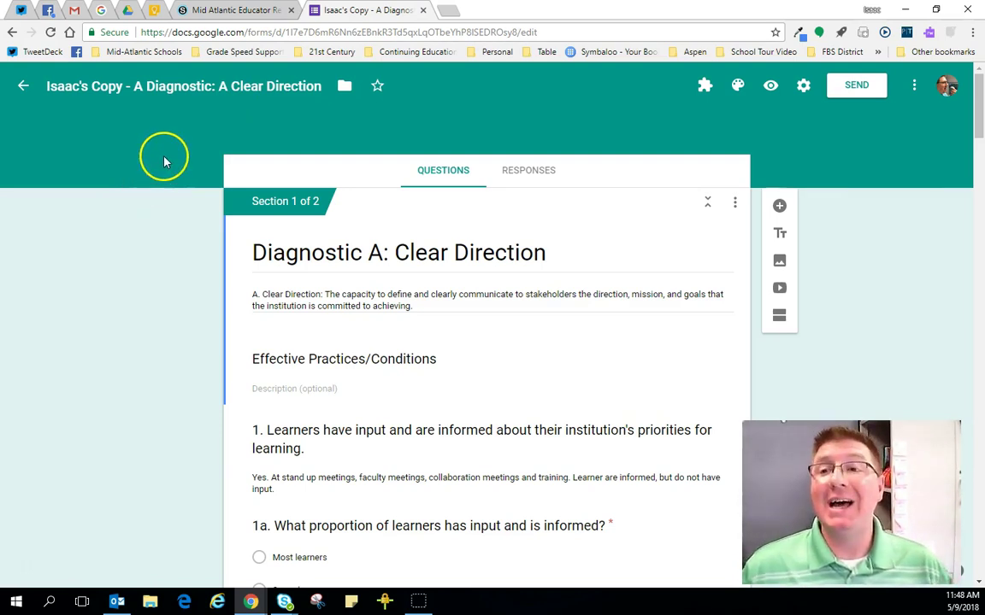
Step: Check the copied form's collaborators via Add collaborators, close it unchanged, and go to My Drive
{"action": "left_click", "coordinate": [916, 89]}
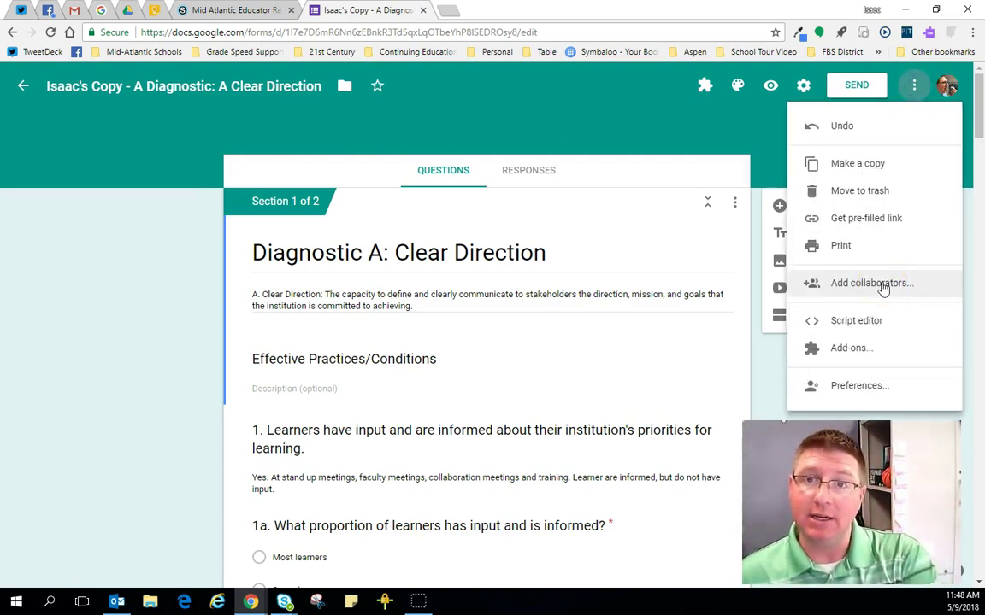
{"action": "left_click", "coordinate": [813, 283]}
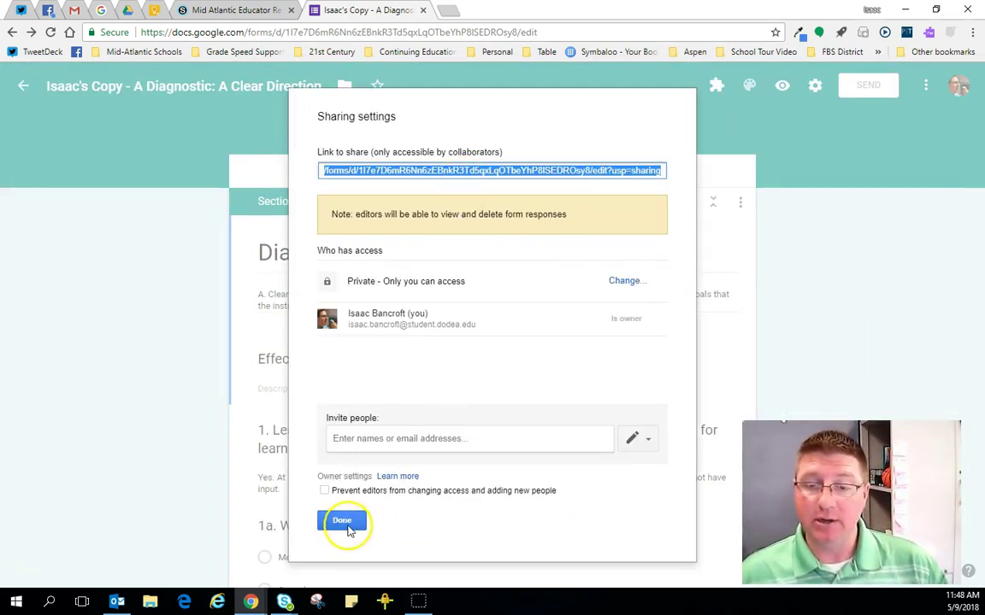
{"action": "left_click", "coordinate": [341, 521]}
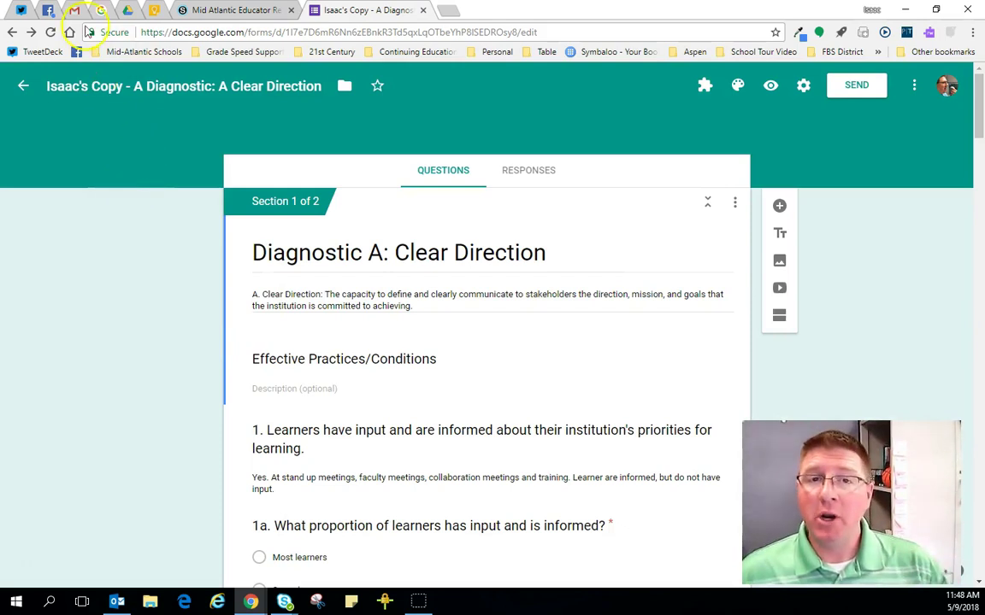
{"action": "left_click", "coordinate": [130, 12]}
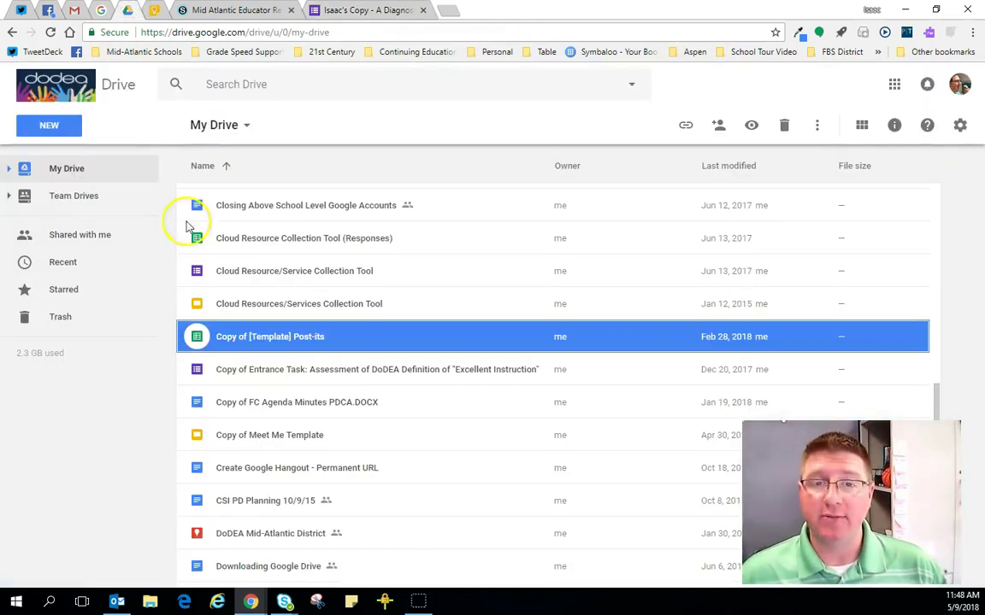
Step: Find and select the copied 'A Diagnostic: A Clear Direction' form in My Drive, then return to Schoology
{"action": "left_click", "coordinate": [51, 33]}
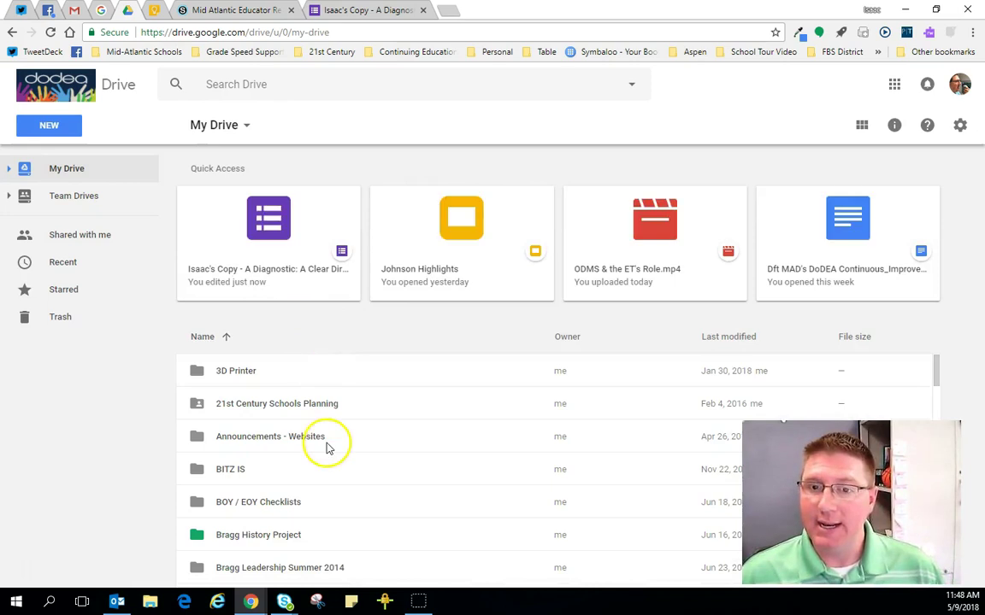
{"action": "scroll", "coordinate": [330, 440], "scroll_direction": "down", "scroll_amount": 15}
{"action": "scroll", "coordinate": [333, 432], "scroll_direction": "down", "scroll_amount": 3}
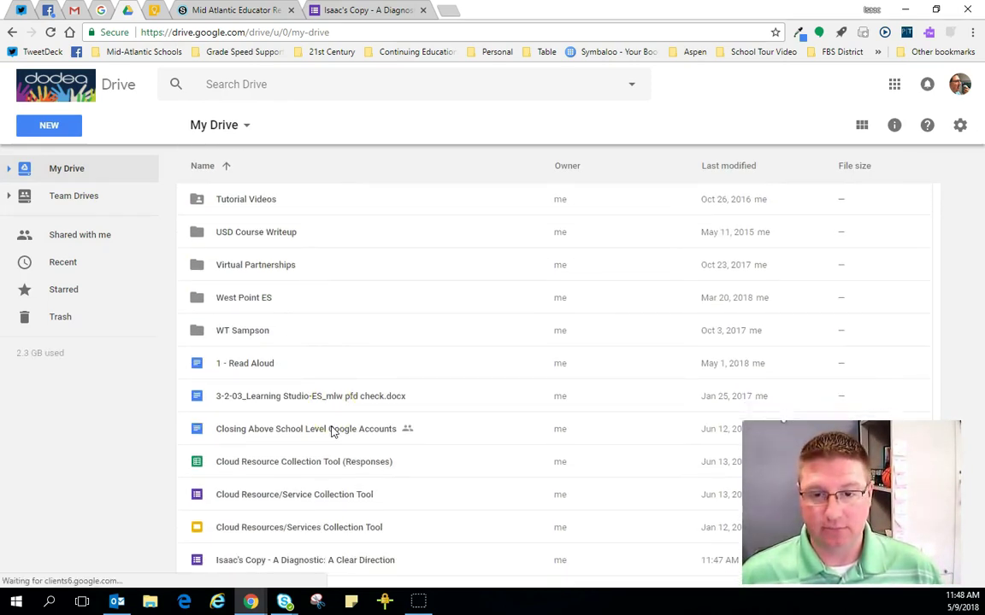
{"action": "scroll", "coordinate": [332, 432], "scroll_direction": "down", "scroll_amount": 1}
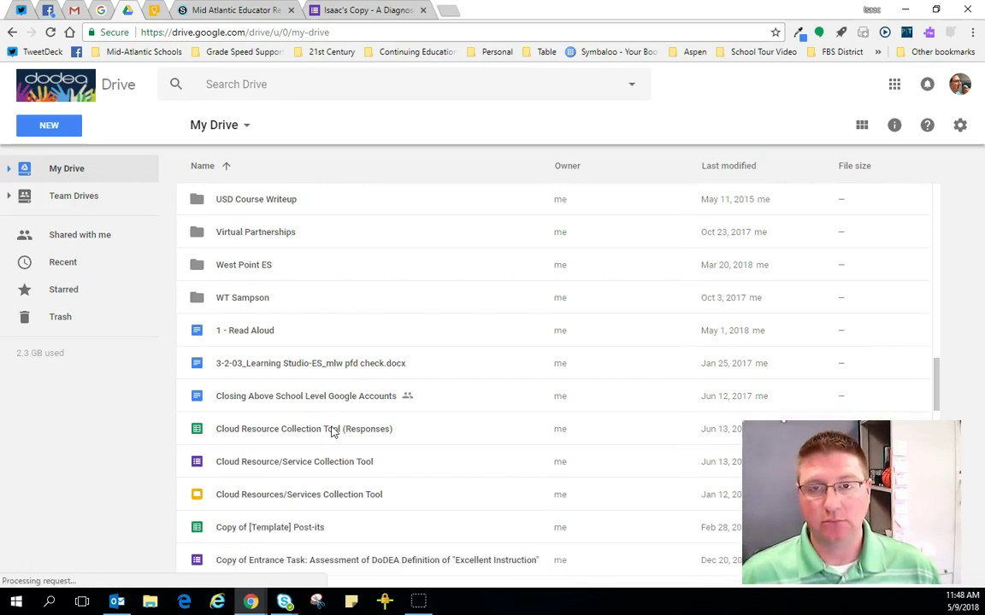
{"action": "scroll", "coordinate": [333, 432], "scroll_direction": "down", "scroll_amount": 12}
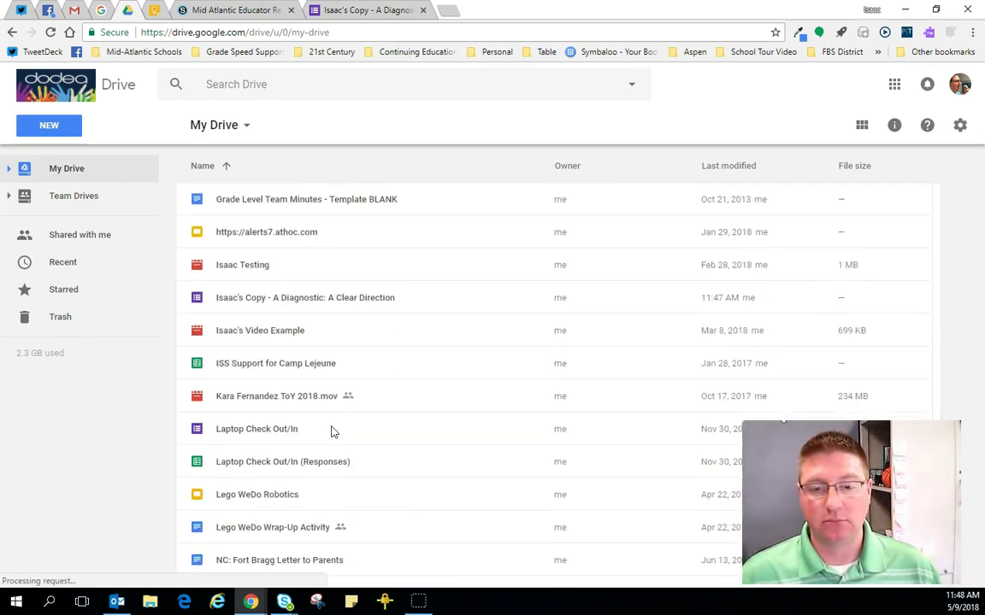
{"action": "scroll", "coordinate": [332, 431], "scroll_direction": "up", "scroll_amount": 1}
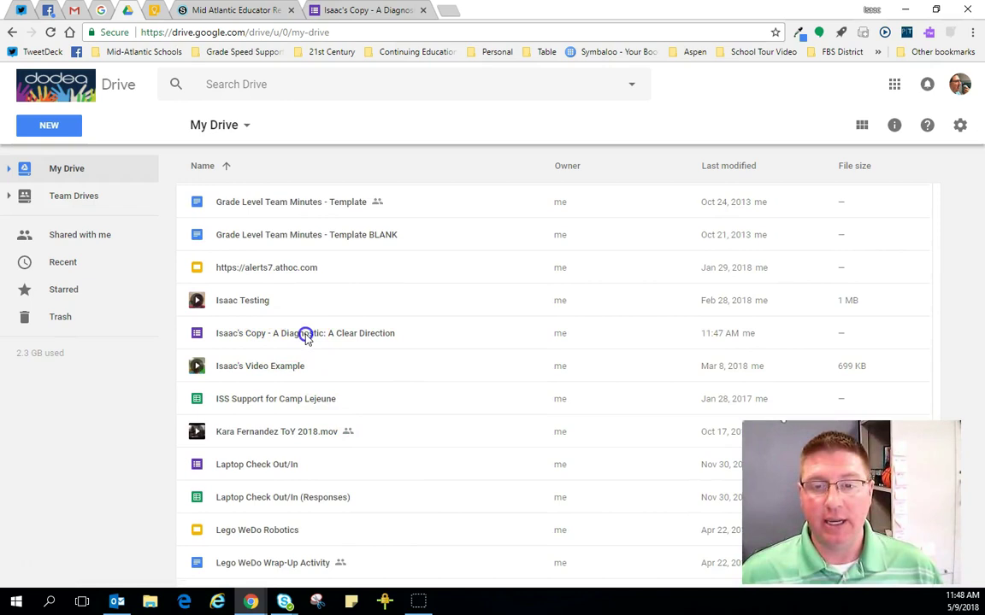
{"action": "scroll", "coordinate": [383, 351], "scroll_direction": "up", "scroll_amount": 1}
{"action": "left_click", "coordinate": [383, 350]}
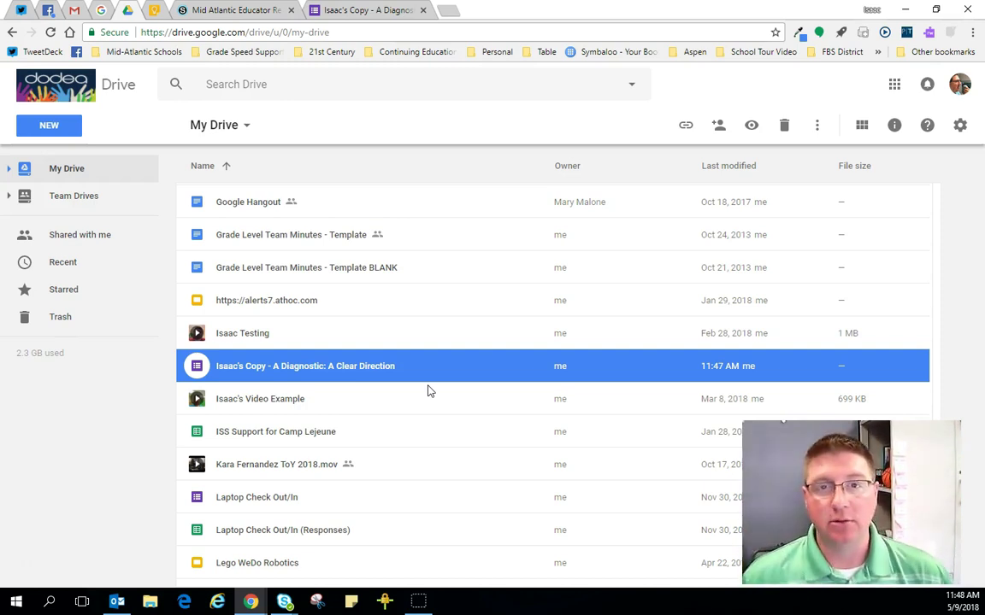
{"action": "left_click", "coordinate": [229, 10]}
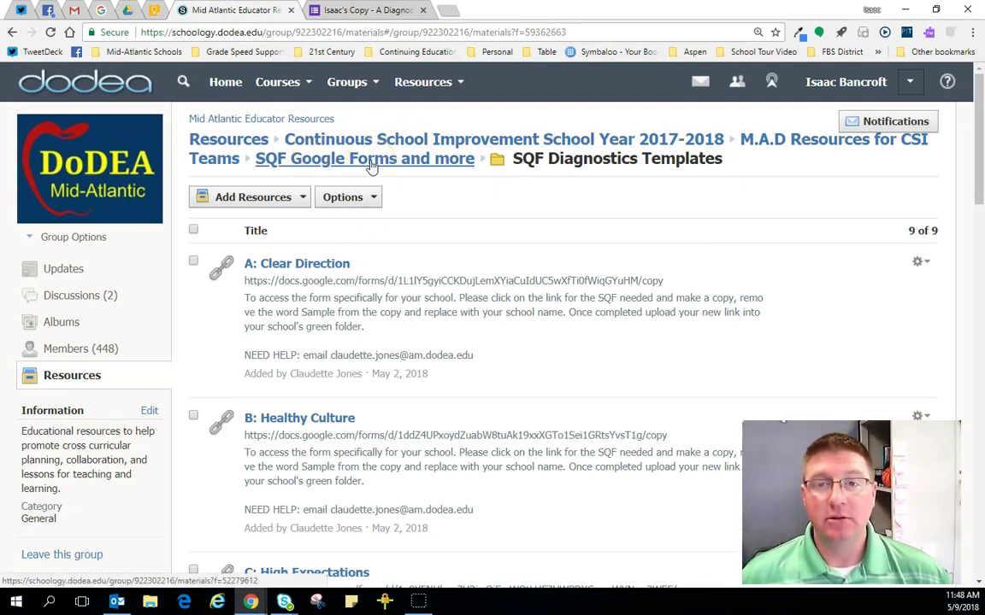
Step: Go from SQF Google Forms and more into SQF Data Review Forms and open the Healthy Culture Data Review Form
{"action": "left_click", "coordinate": [371, 165]}
{"action": "scroll", "coordinate": [362, 213], "scroll_direction": "down", "scroll_amount": 5}
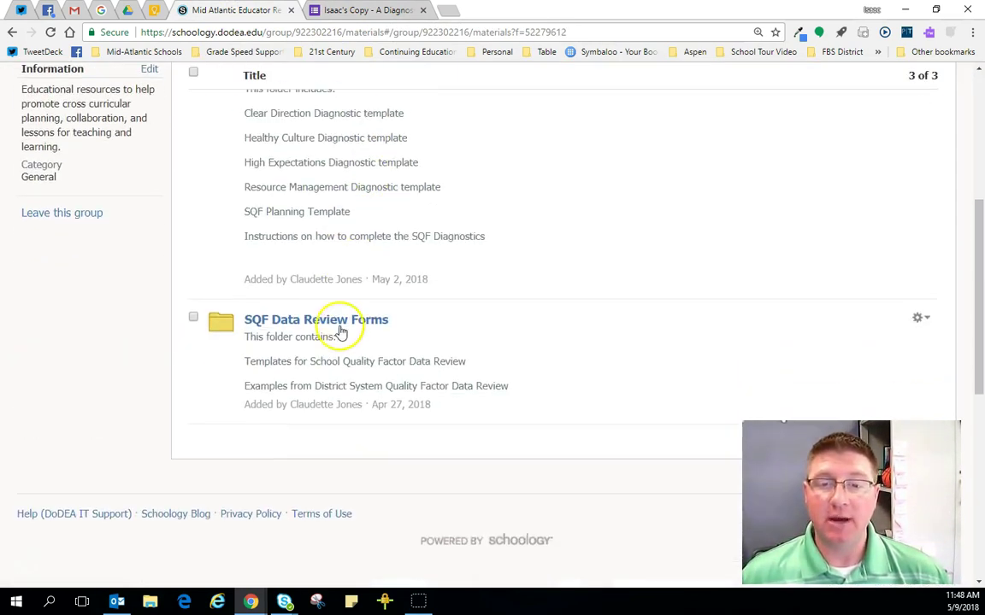
{"action": "left_click", "coordinate": [329, 322]}
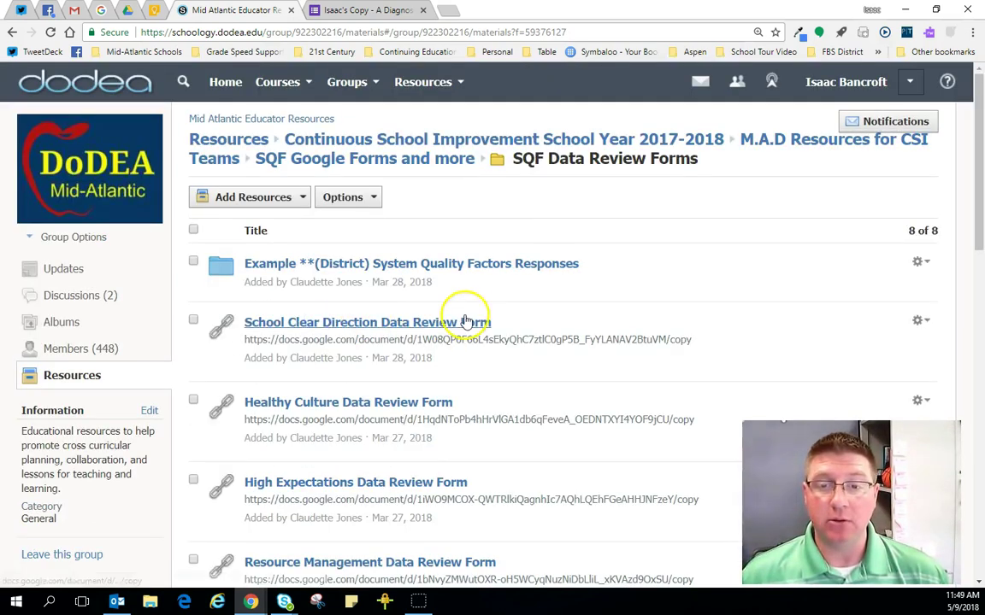
{"action": "scroll", "coordinate": [478, 304], "scroll_direction": "down", "scroll_amount": 4}
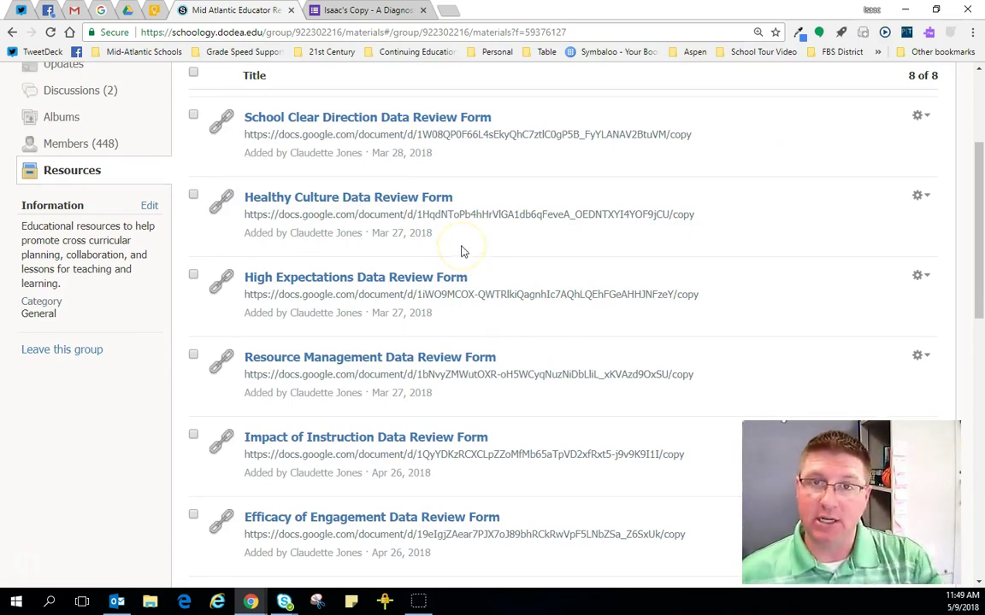
{"action": "left_click", "coordinate": [288, 206]}
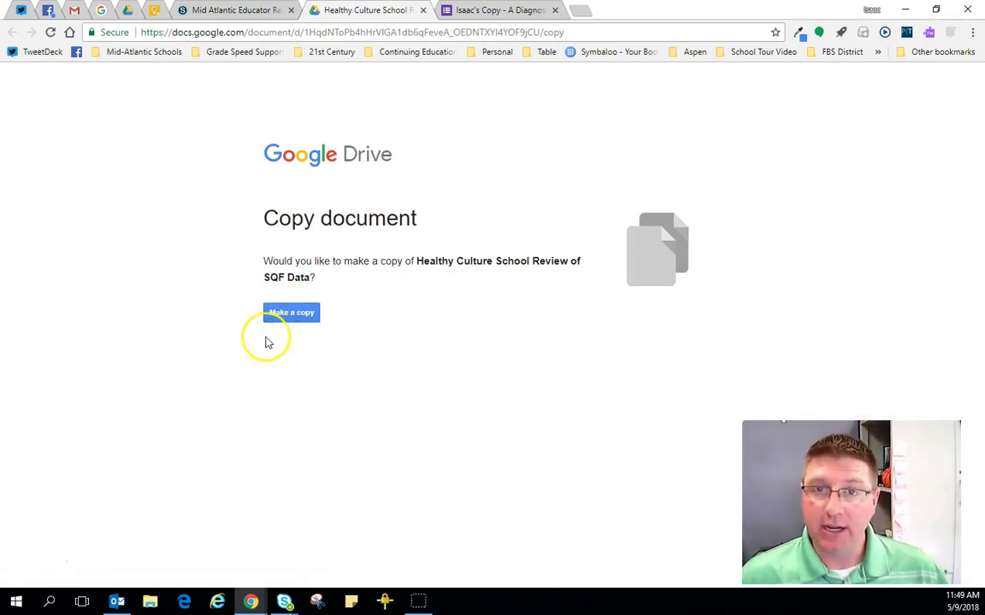
Step: Make a copy of Healthy Culture School Review of SQF Data and select 'Copy of' in its title
{"action": "left_click", "coordinate": [290, 313]}
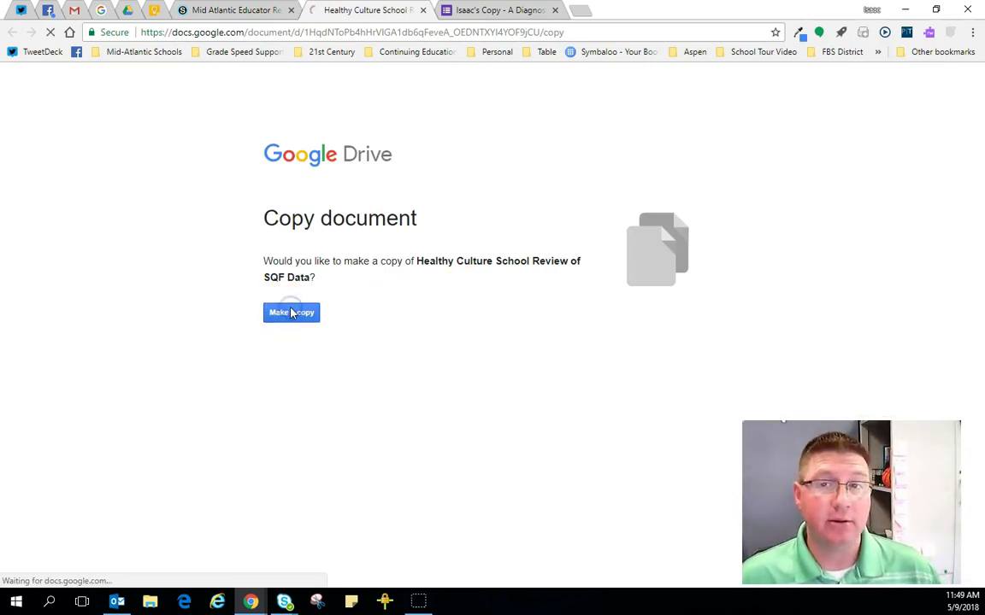
{"action": "left_click", "coordinate": [286, 306]}
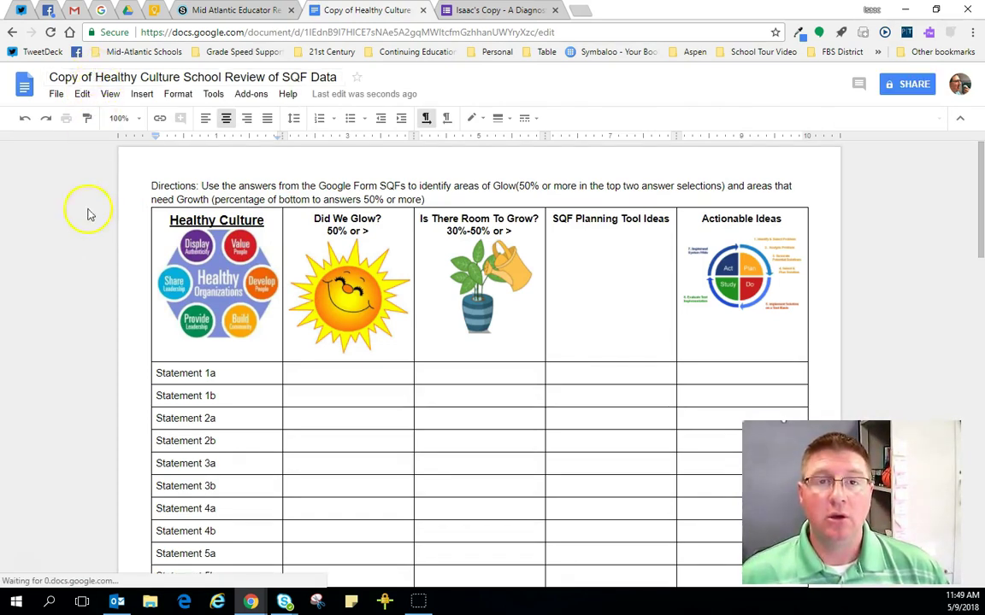
{"action": "left_click_drag", "start_coordinate": [92, 77], "coordinate": [49, 77]}
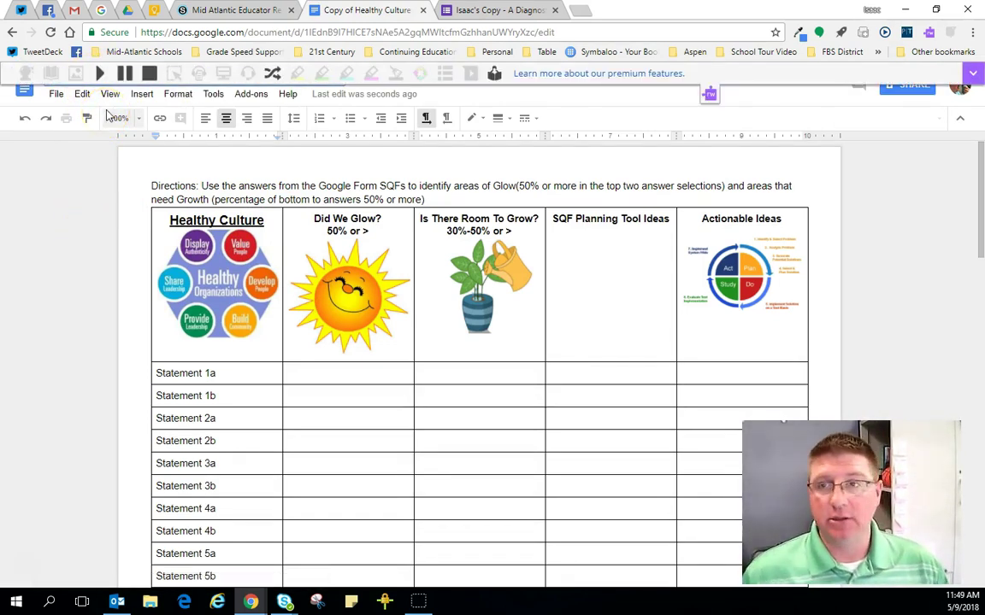
{"action": "left_click", "coordinate": [214, 282]}
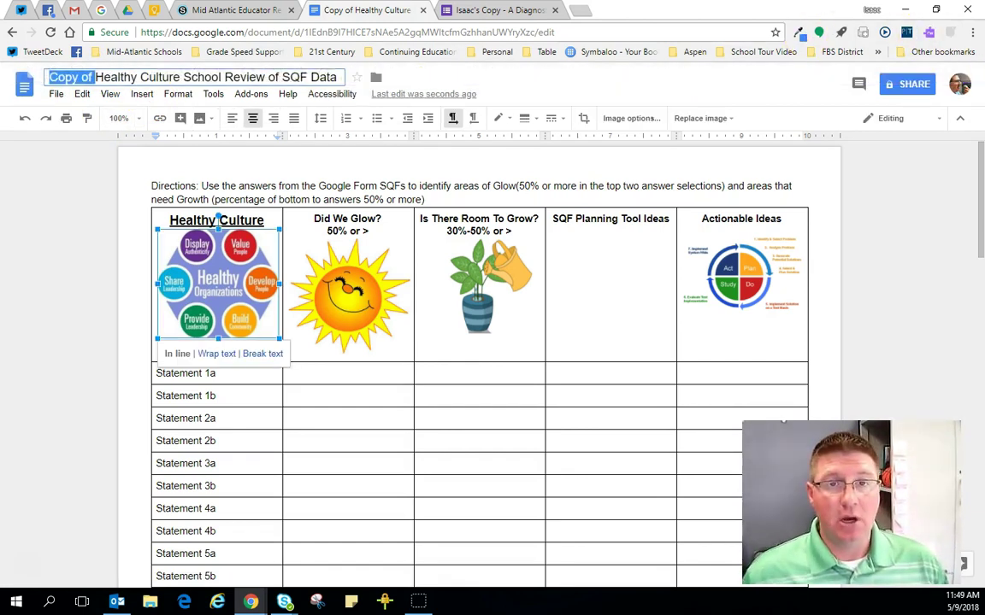
Step: Replace 'Copy of' in the document title with the school's name followed by ' - '
{"action": "type", "text": "c's Sch"}
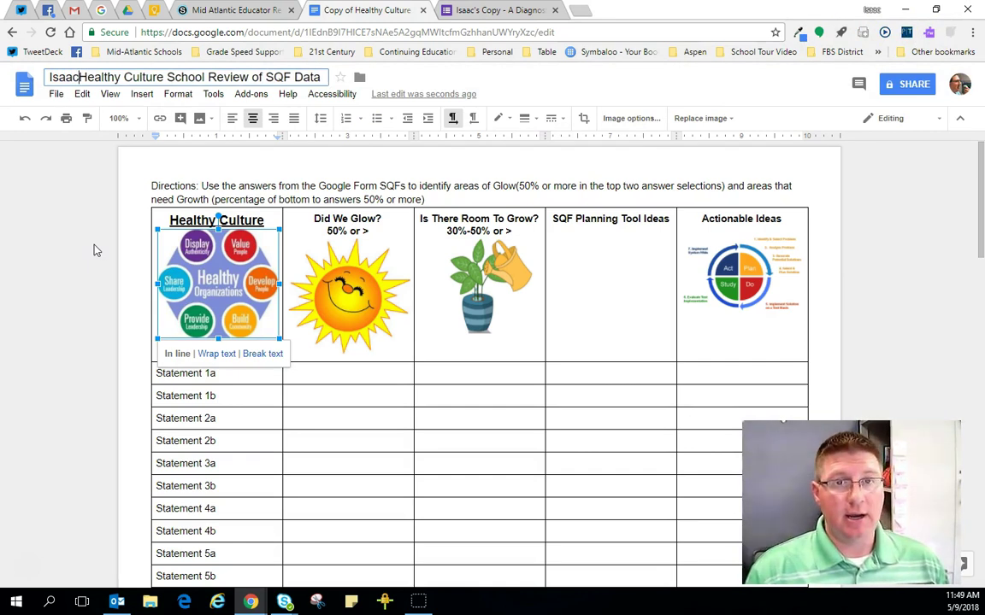
{"action": "type", "text": "ool of G"}
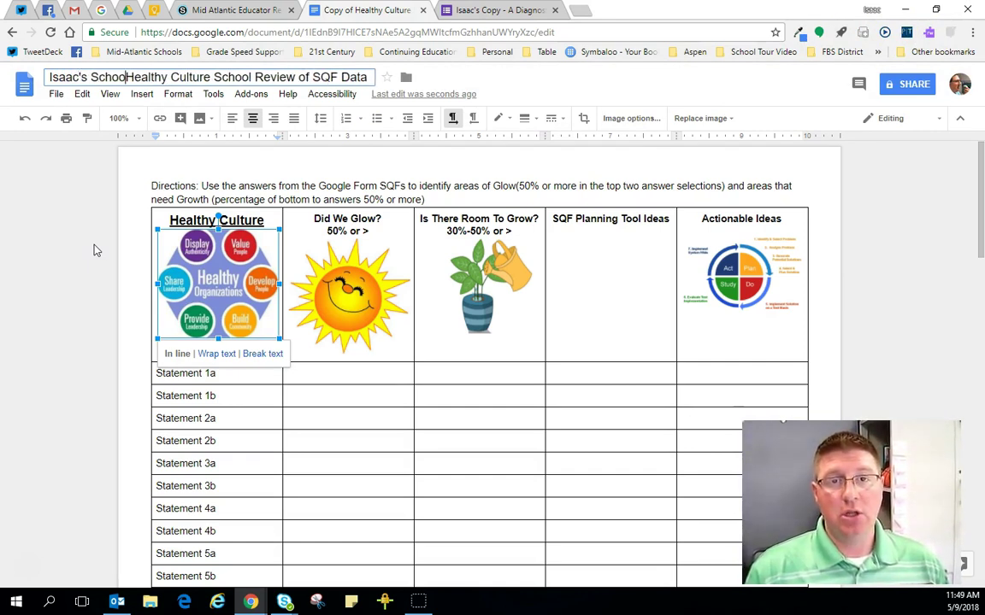
{"action": "type", "text": "eni"}
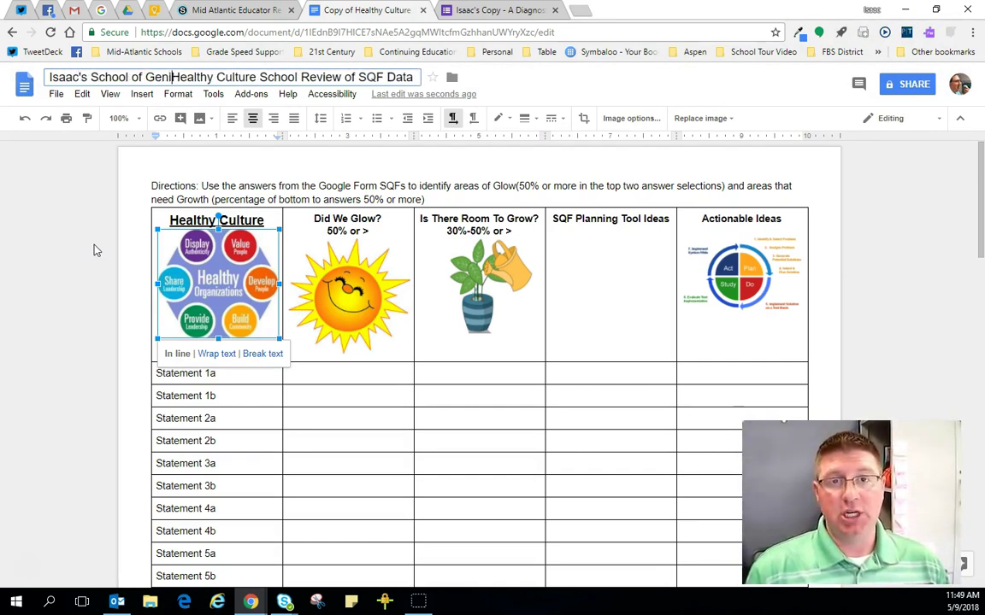
{"action": "type", "text": "us' -"}
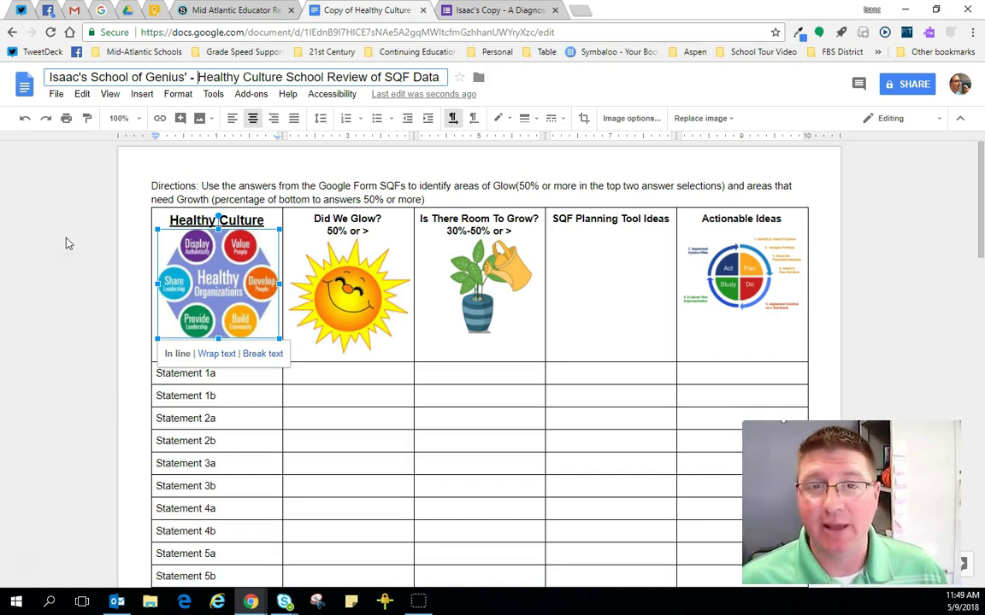
{"action": "left_click", "coordinate": [68, 242]}
{"action": "left_click", "coordinate": [228, 188]}
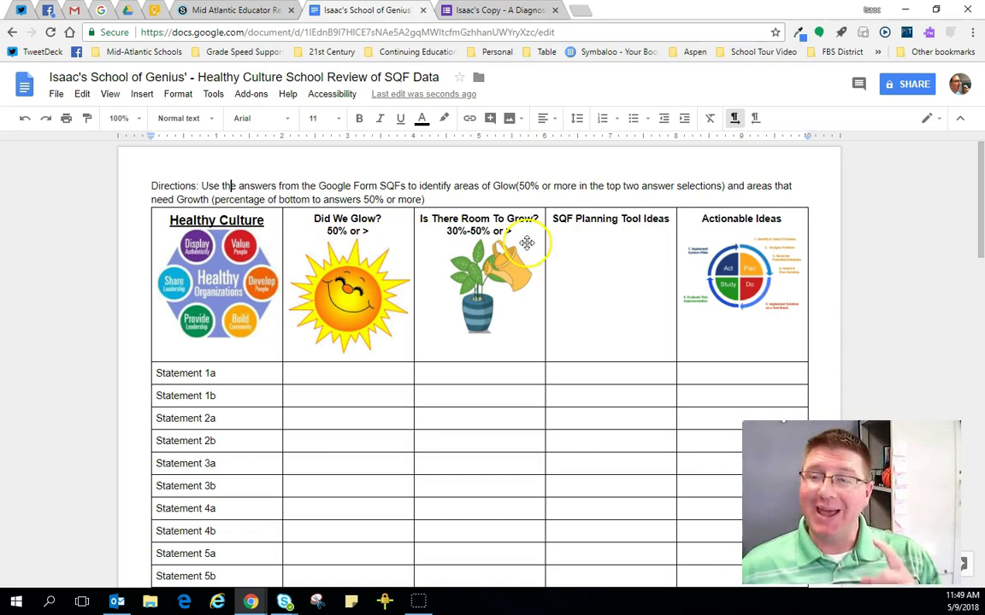
Step: Open the document's advanced sharing settings and the link-sharing options beside 'Private - Only you can access'
{"action": "left_click", "coordinate": [908, 85]}
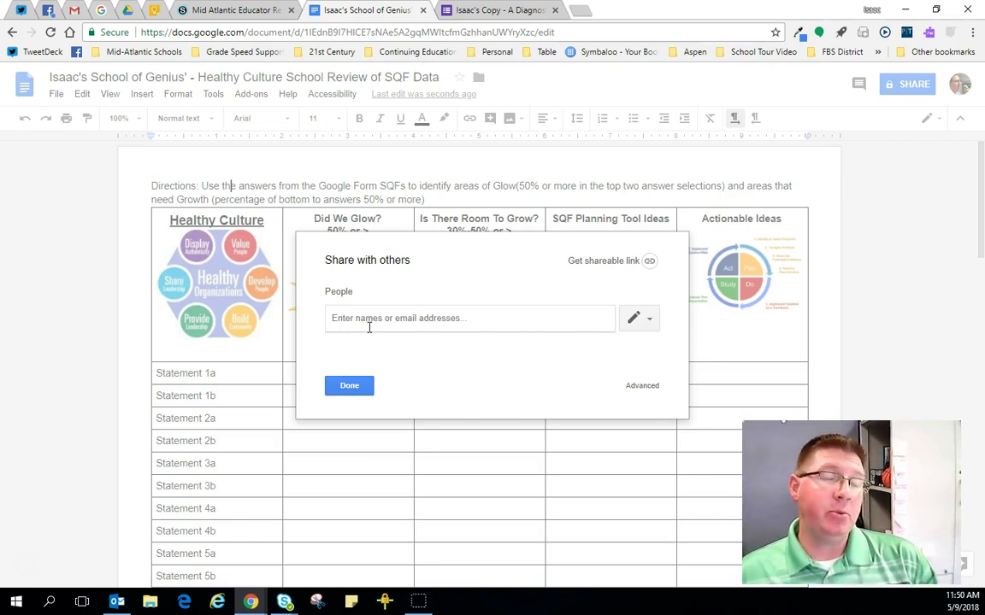
{"action": "left_click", "coordinate": [642, 386]}
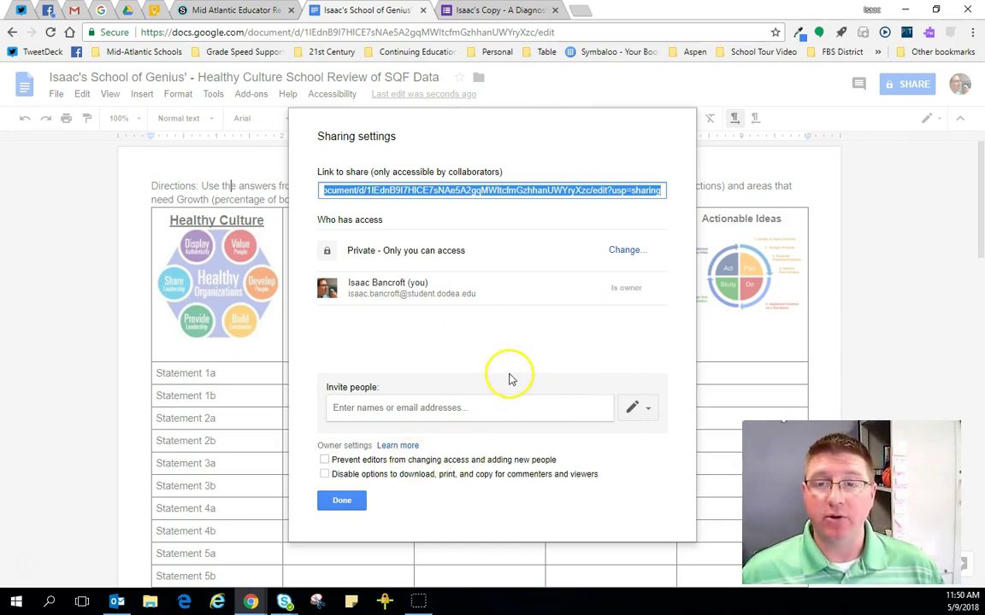
{"action": "left_click_drag", "start_coordinate": [467, 250], "coordinate": [346, 248]}
{"action": "left_click", "coordinate": [423, 344]}
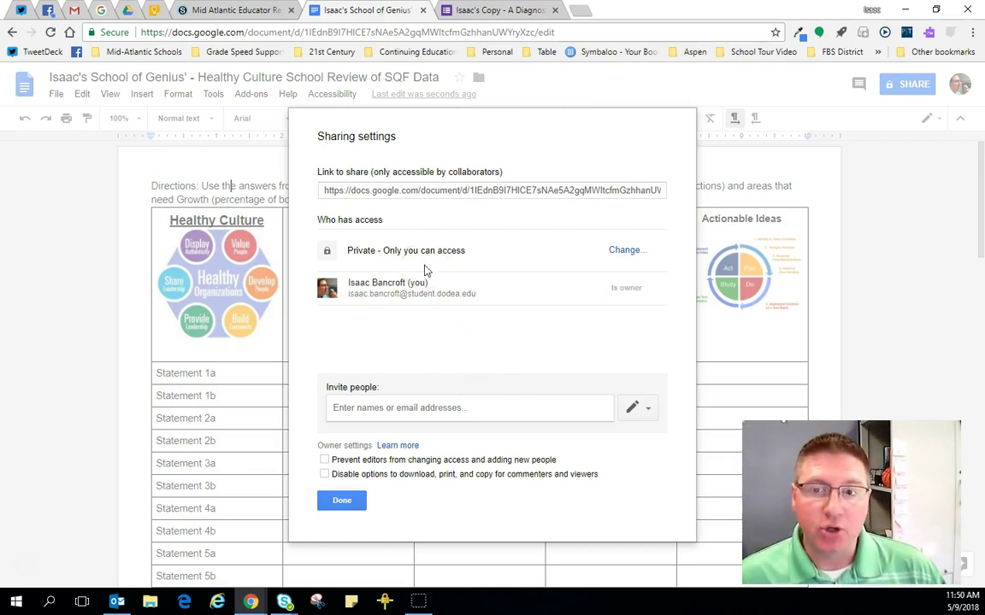
{"action": "left_click", "coordinate": [422, 249]}
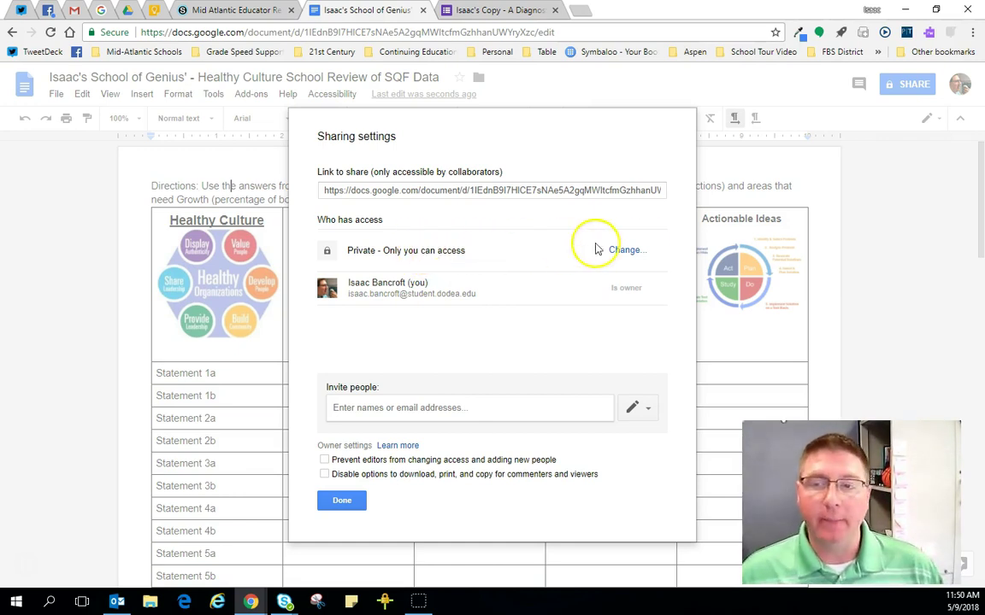
{"action": "left_click", "coordinate": [637, 250]}
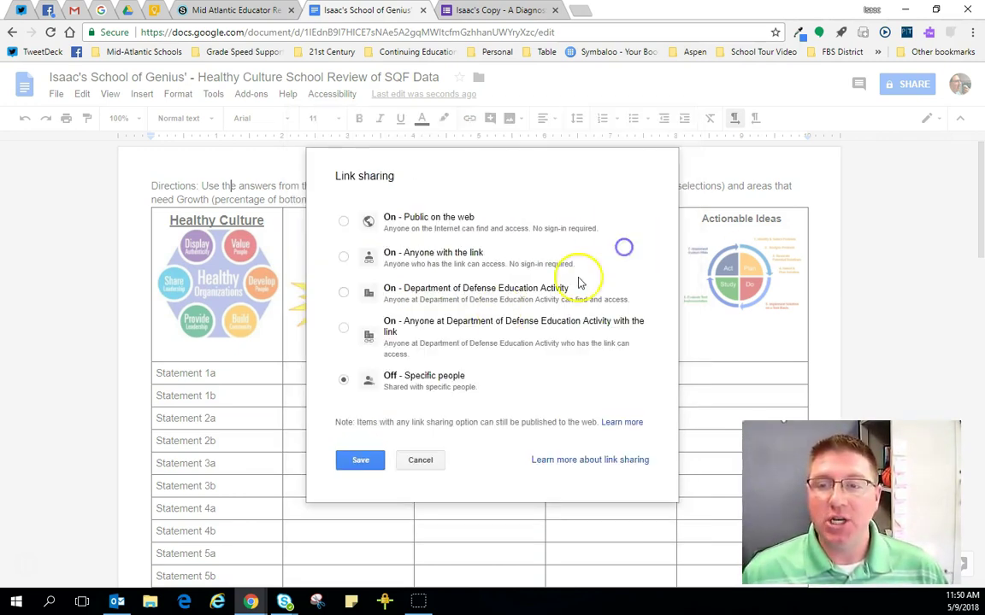
Step: Turn link sharing to 'On - Anyone with the link' after trying the organisation-only option
{"action": "left_click", "coordinate": [342, 328]}
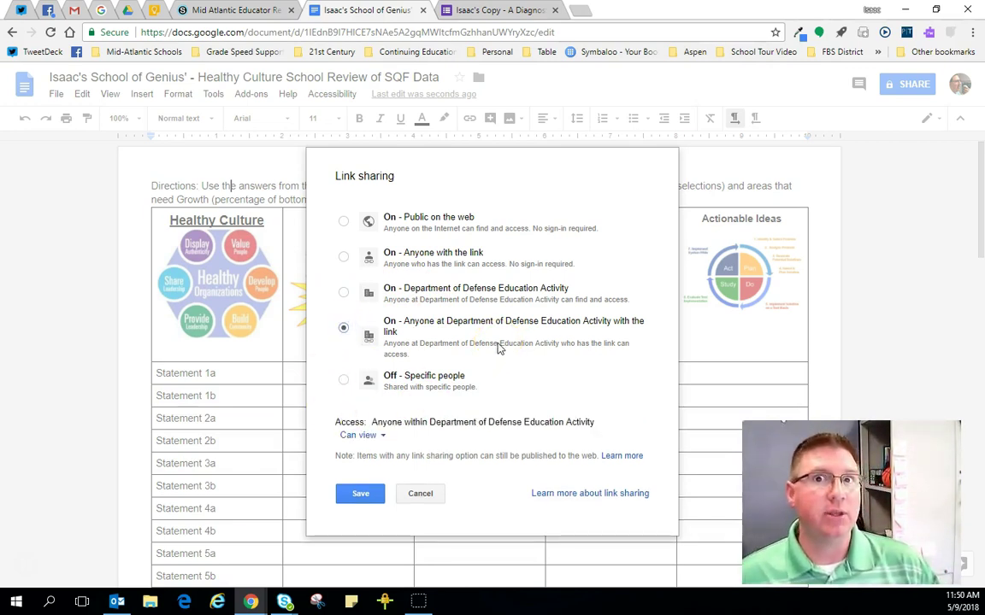
{"action": "left_click", "coordinate": [343, 257]}
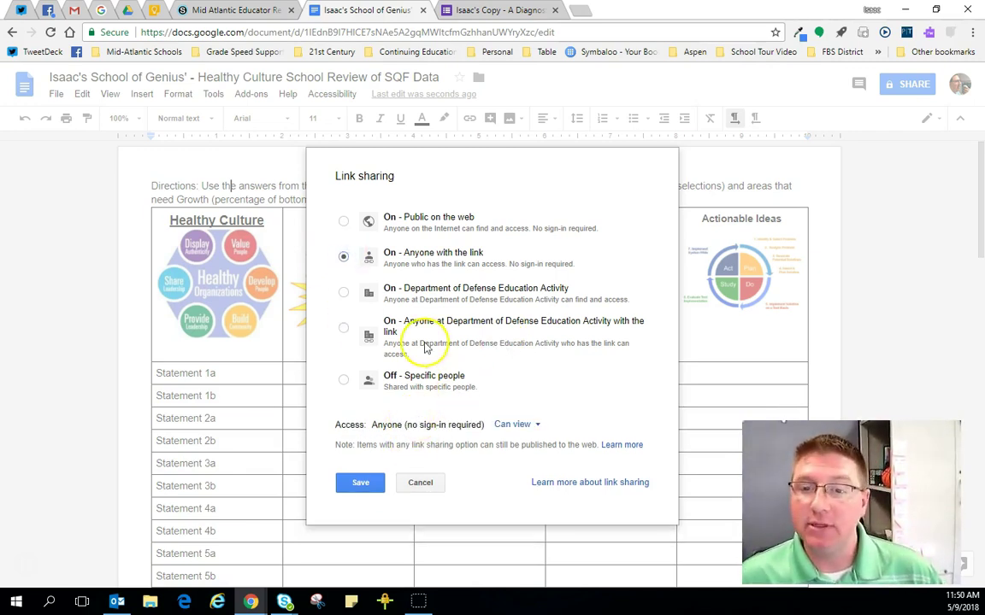
{"action": "left_click", "coordinate": [344, 330]}
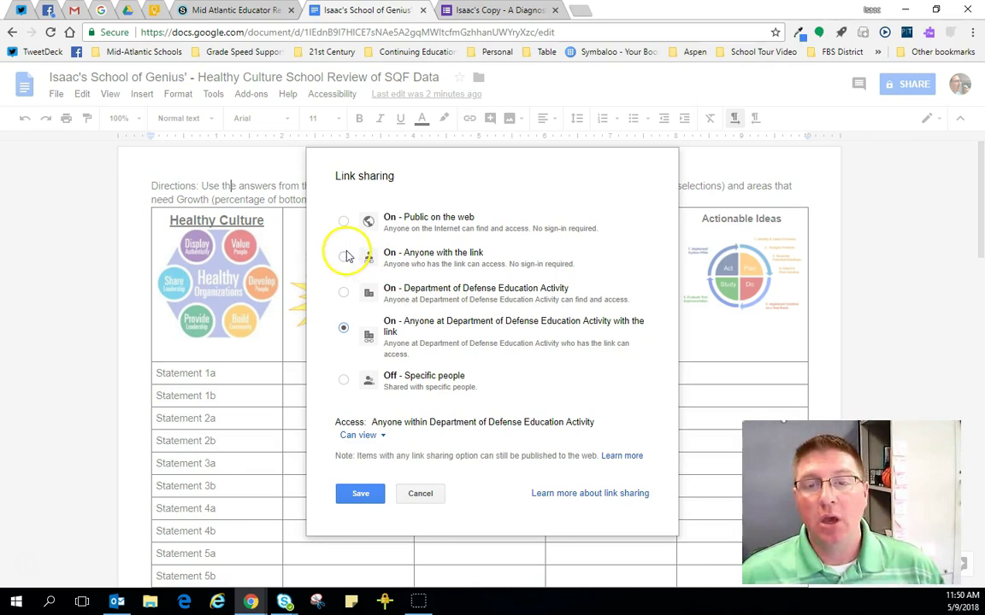
{"action": "left_click", "coordinate": [343, 256]}
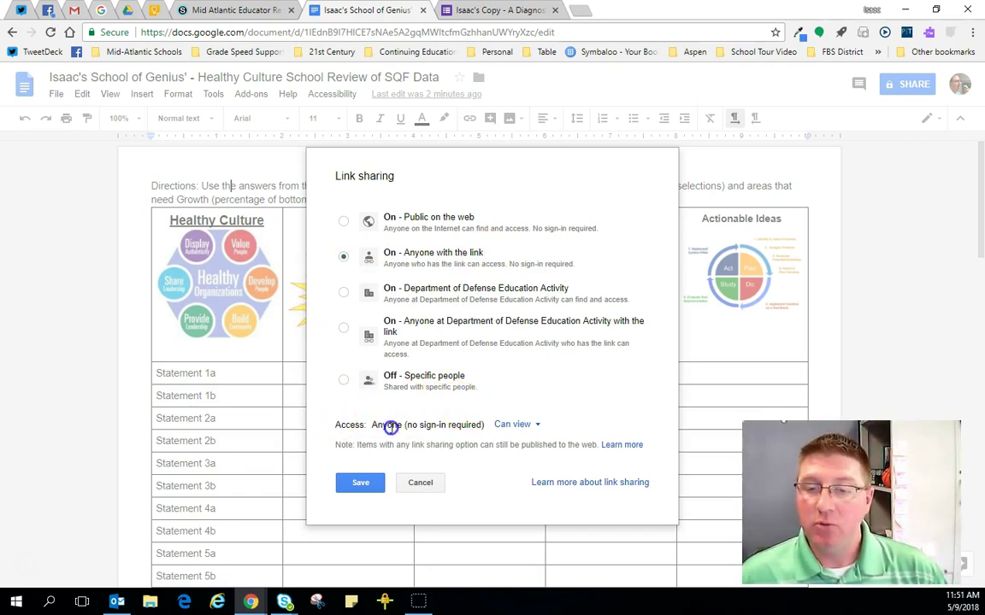
Step: Leave link holders at Can view after trying comment and edit, and save the link setting
{"action": "left_click", "coordinate": [531, 427]}
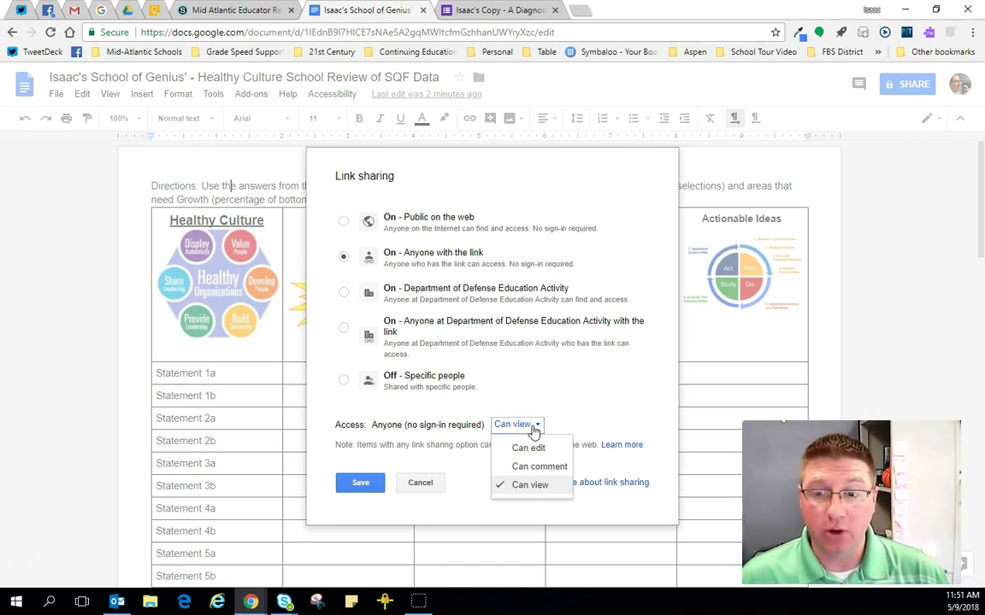
{"action": "left_click", "coordinate": [534, 465]}
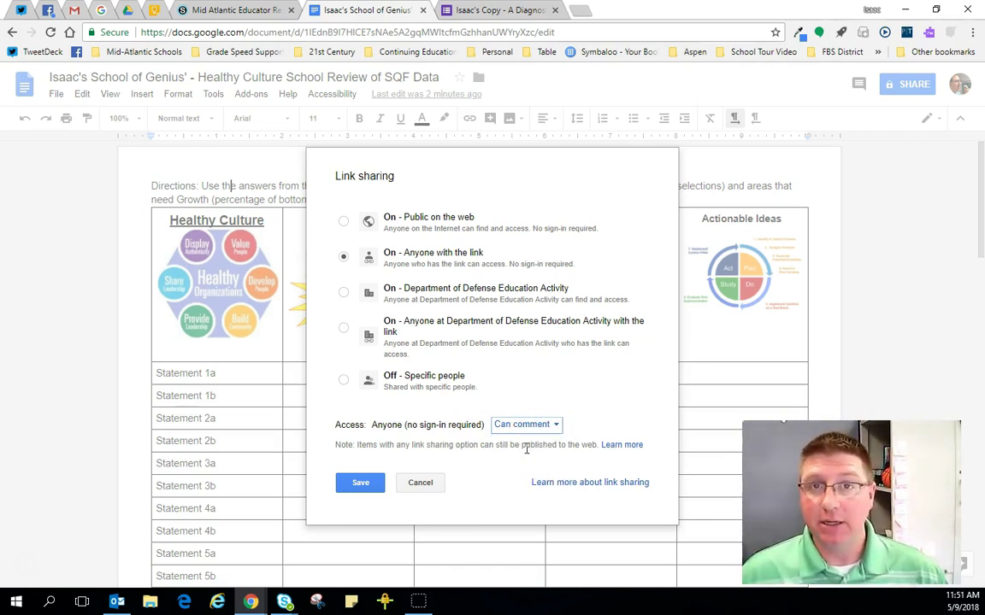
{"action": "left_click", "coordinate": [519, 427]}
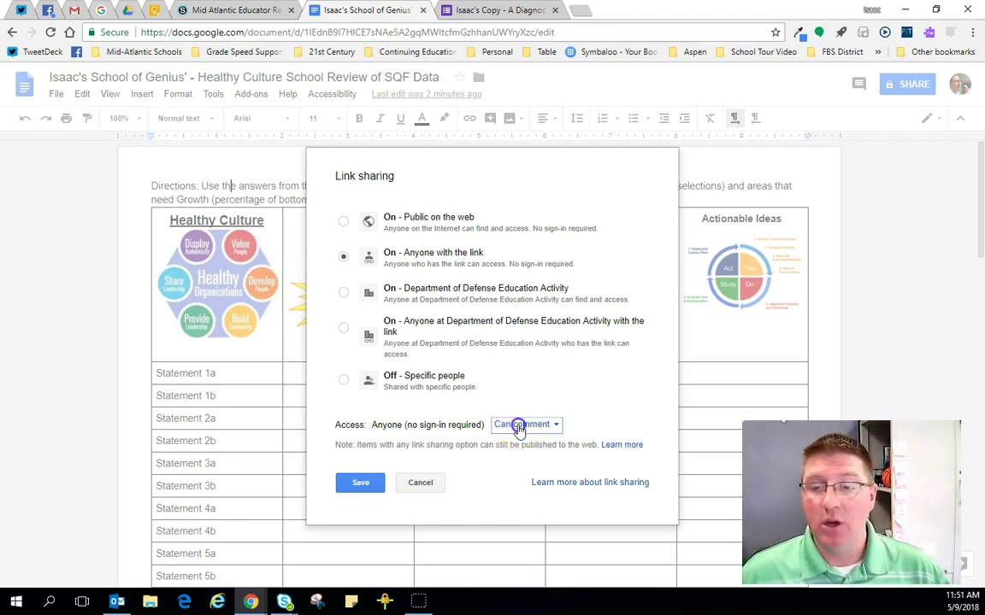
{"action": "left_click", "coordinate": [523, 448]}
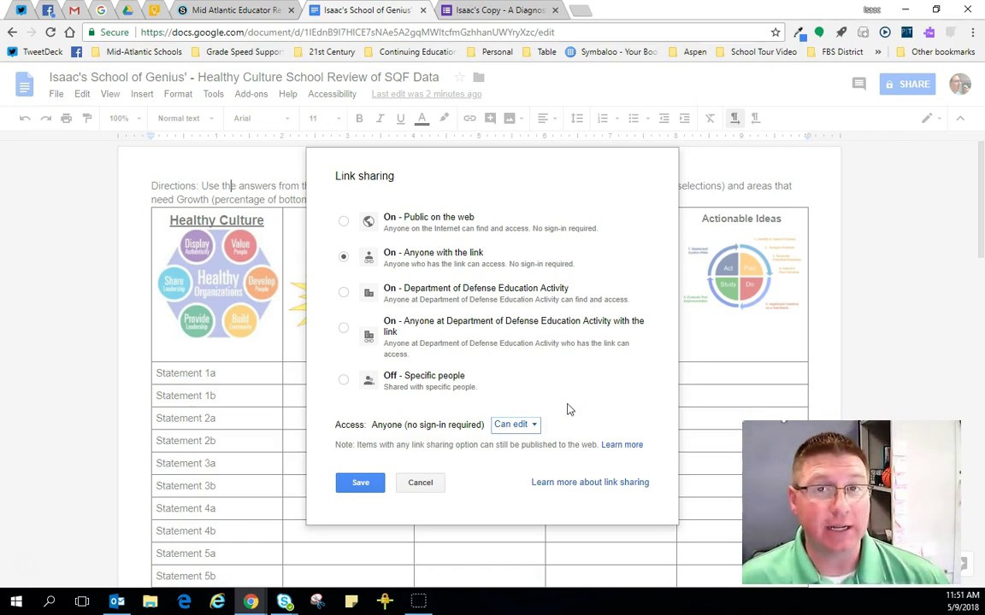
{"action": "left_click", "coordinate": [523, 424]}
{"action": "left_click", "coordinate": [527, 491]}
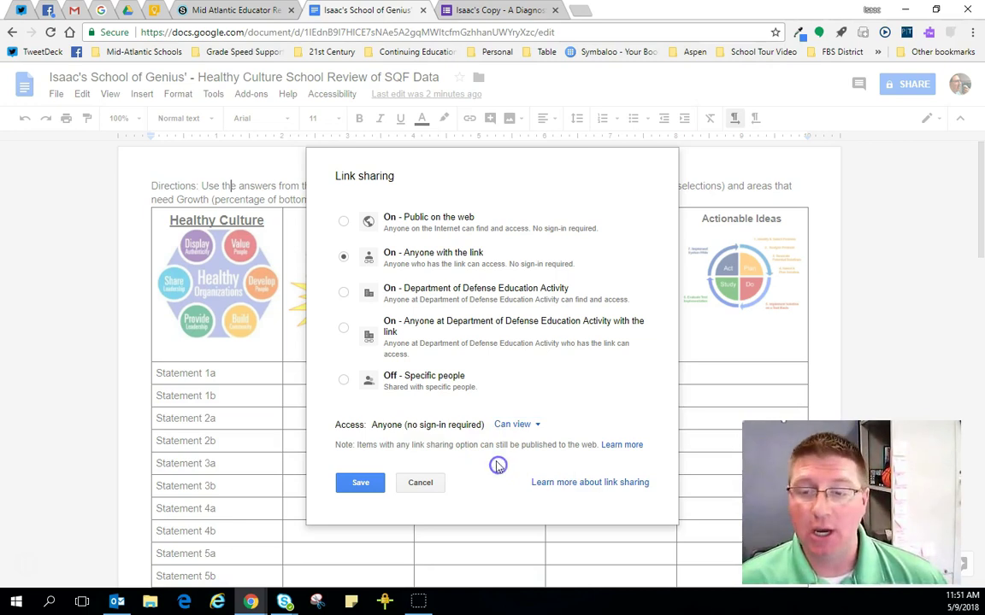
{"action": "left_click", "coordinate": [362, 483]}
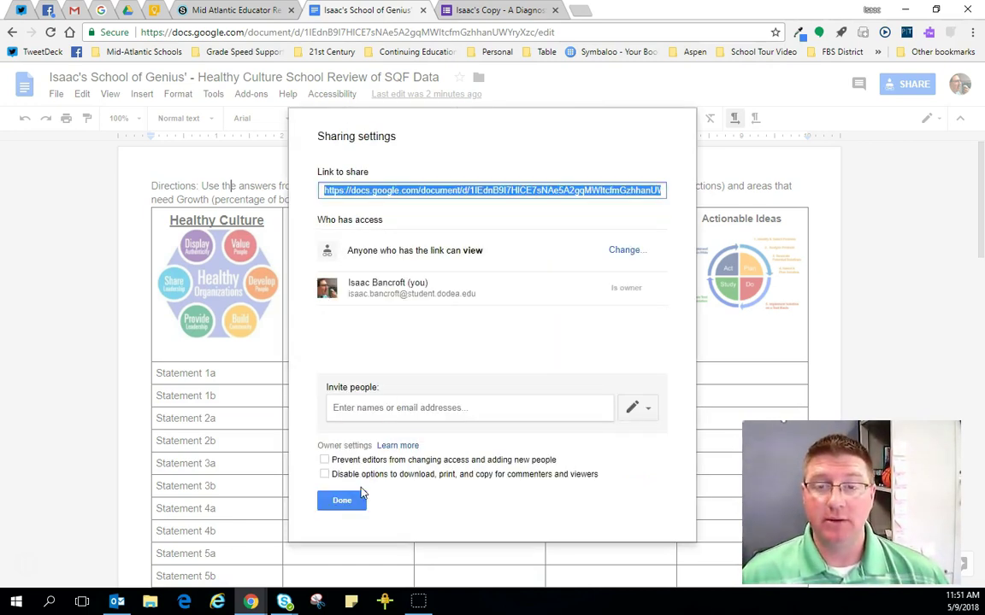
{"action": "left_click", "coordinate": [517, 257]}
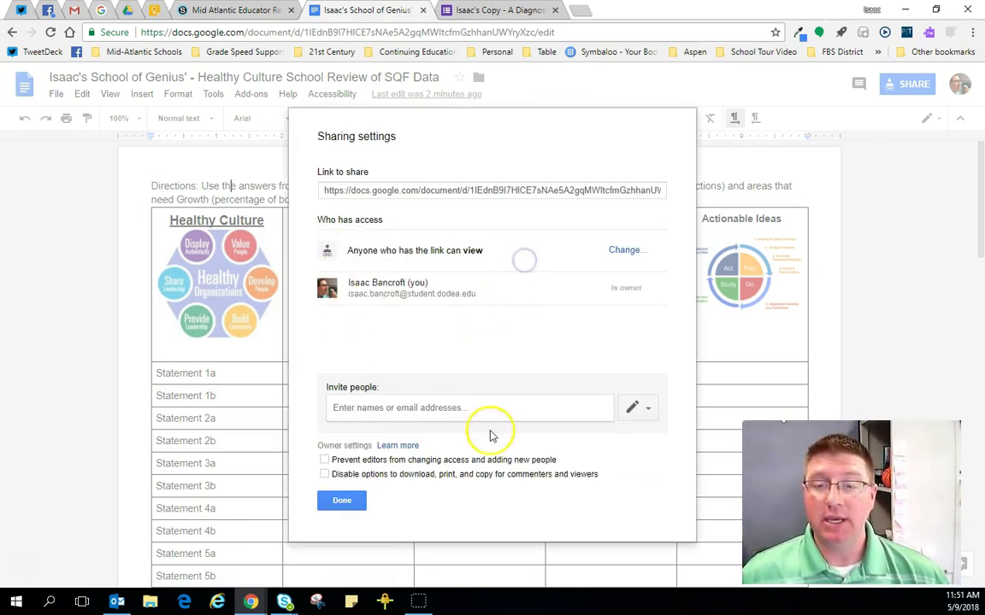
Step: Add two colleagues by name as invitees in the Invite people field
{"action": "left_click", "coordinate": [457, 410]}
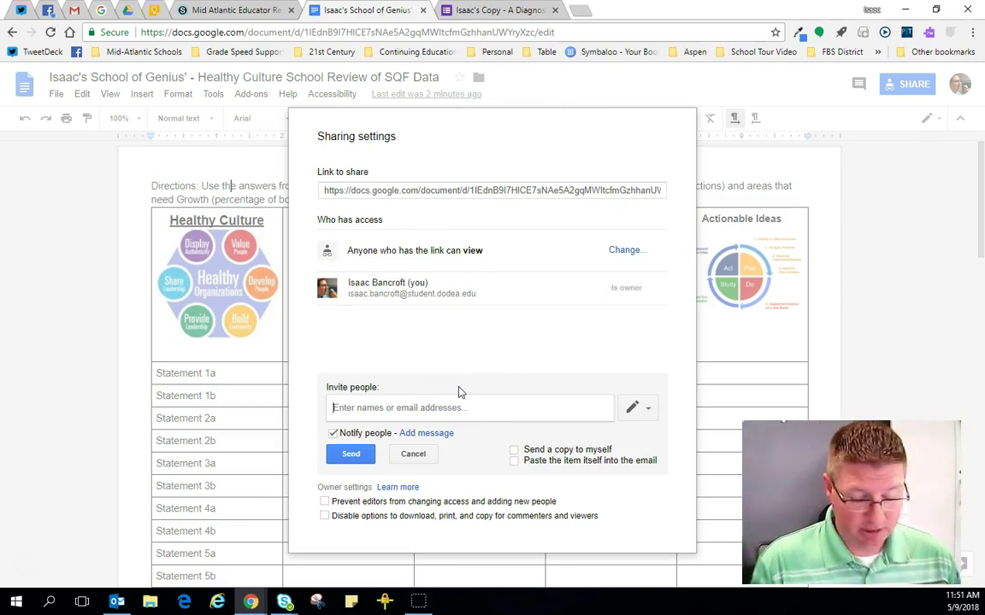
{"action": "type", "text": "Claudett"}
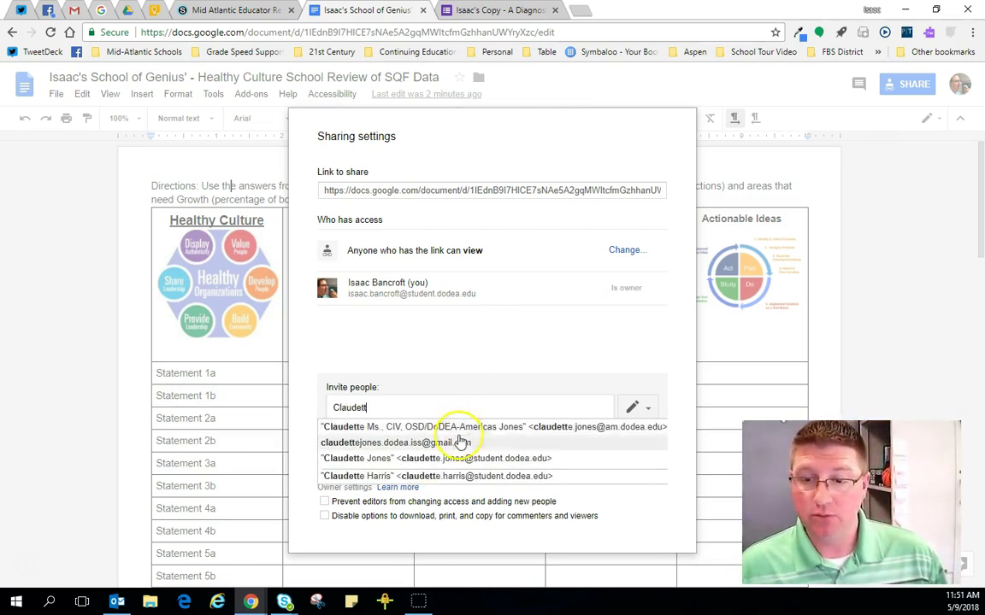
{"action": "left_click", "coordinate": [484, 458]}
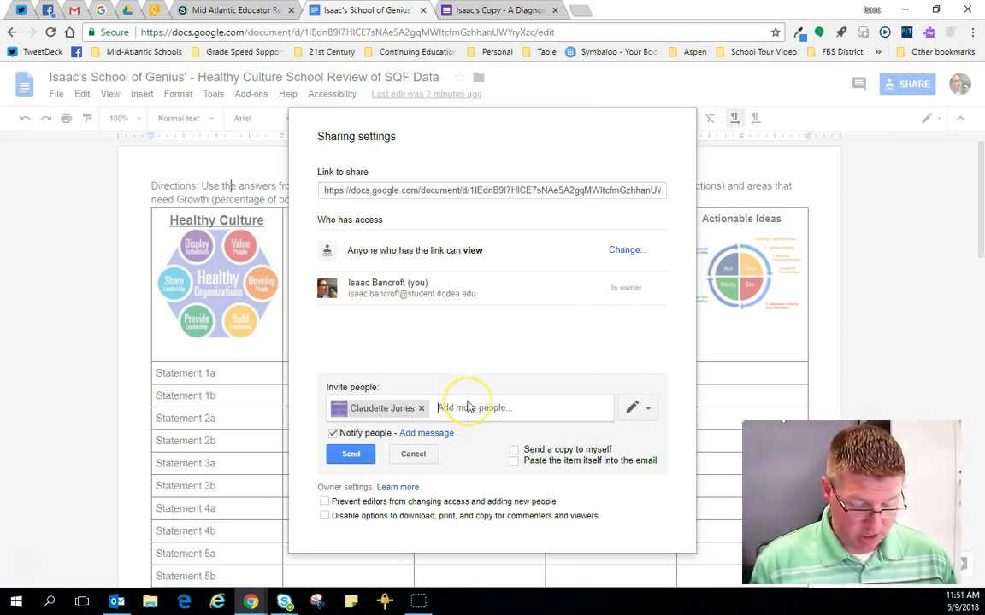
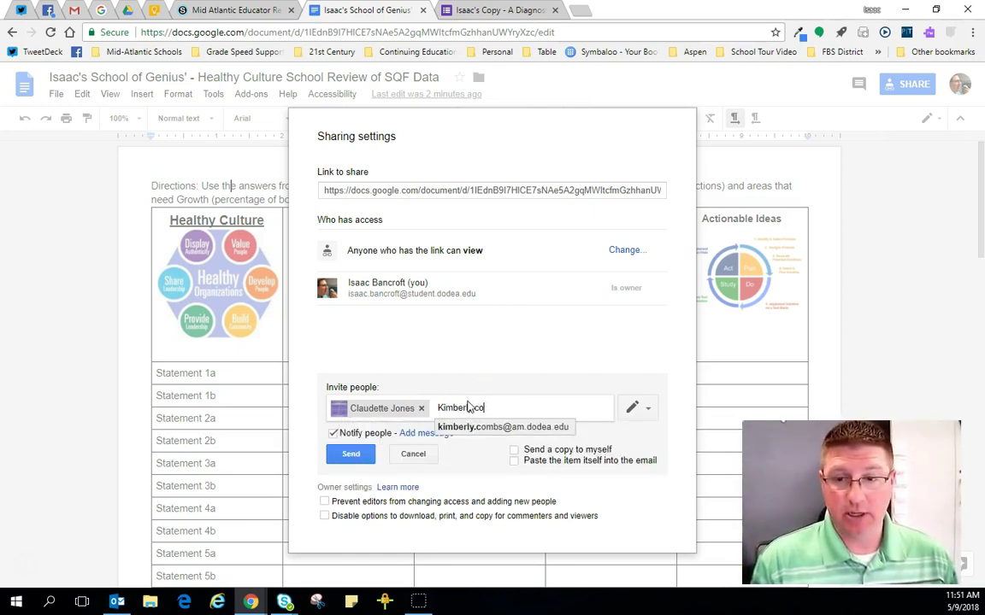
{"action": "type", "text": "mb"}
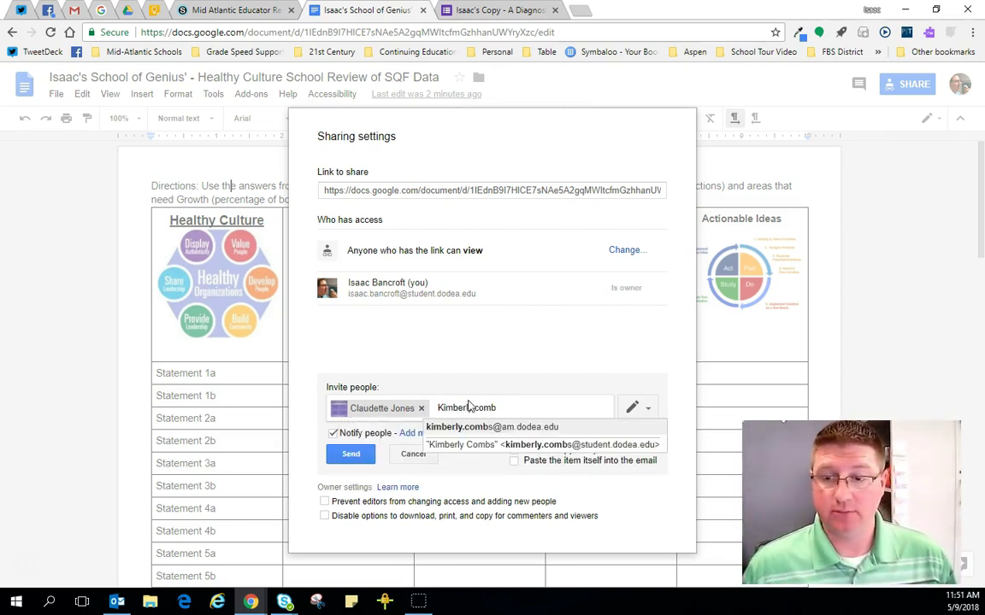
{"action": "left_click", "coordinate": [534, 445]}
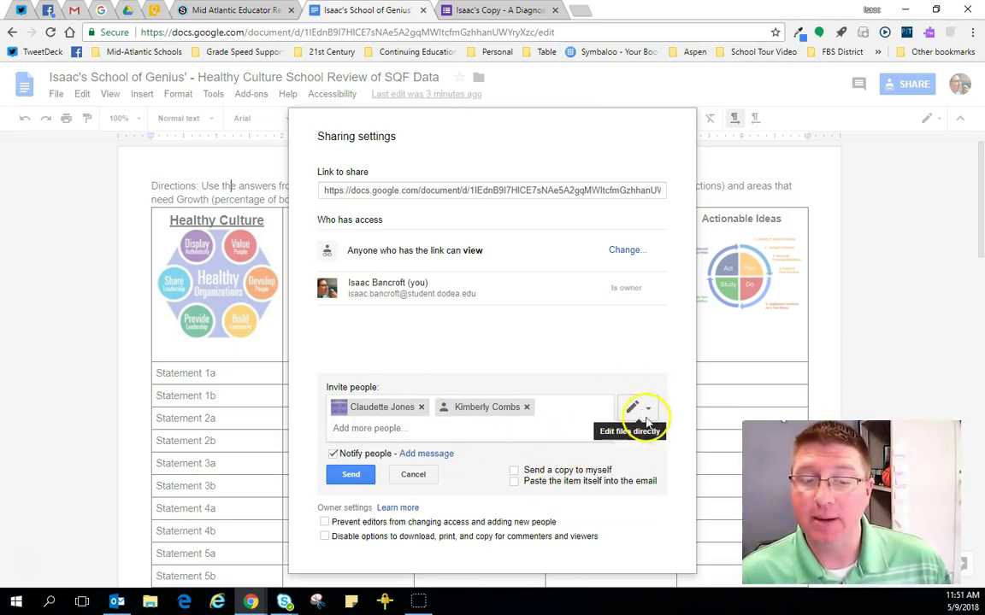
Step: Review the invitee permission choices, cancel the pending invitations, and close the sharing settings
{"action": "left_click", "coordinate": [645, 411]}
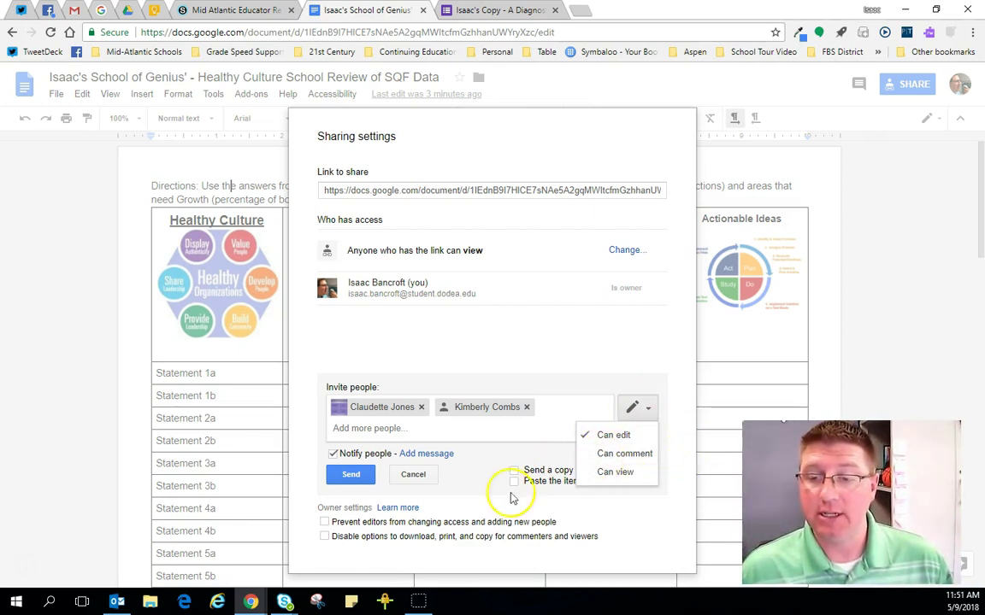
{"action": "left_click", "coordinate": [466, 501]}
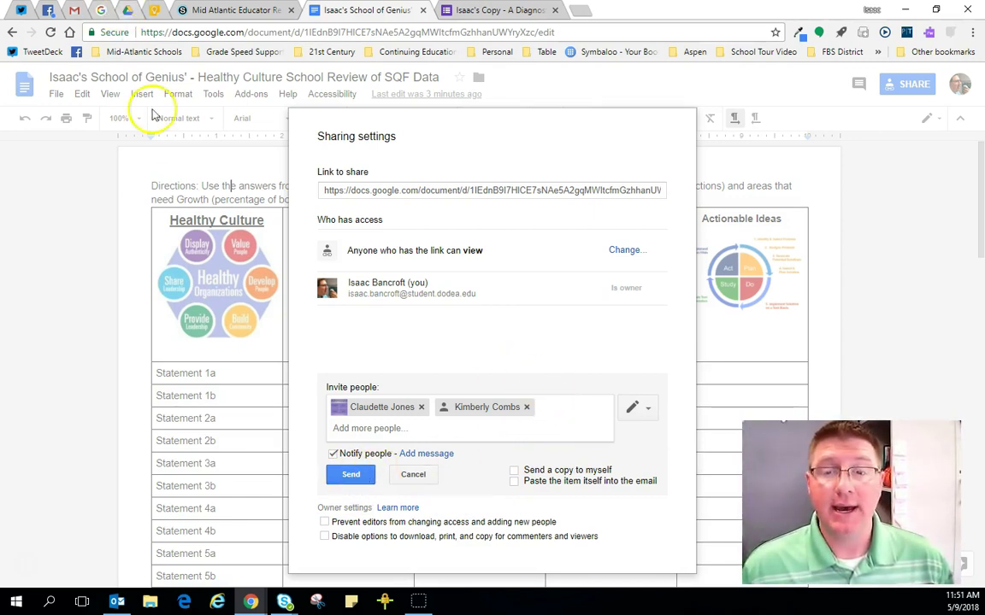
{"action": "left_click", "coordinate": [413, 473]}
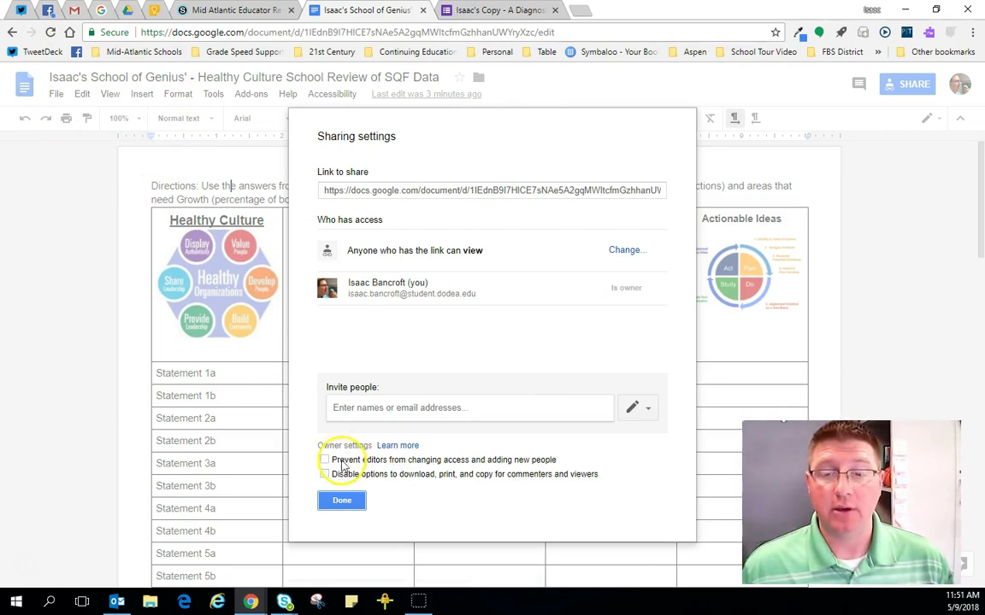
{"action": "left_click", "coordinate": [346, 501]}
Step: Find the renamed Healthy Culture SQF Data copy, modified 11:49 AM, in My Drive, then return to the document
{"action": "left_click", "coordinate": [127, 11]}
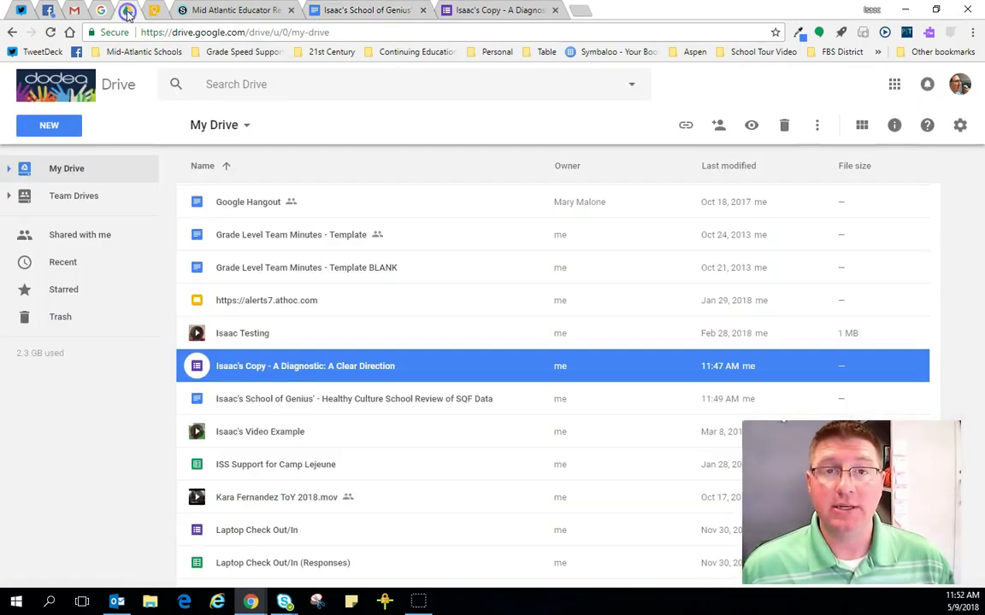
{"action": "left_click", "coordinate": [259, 398]}
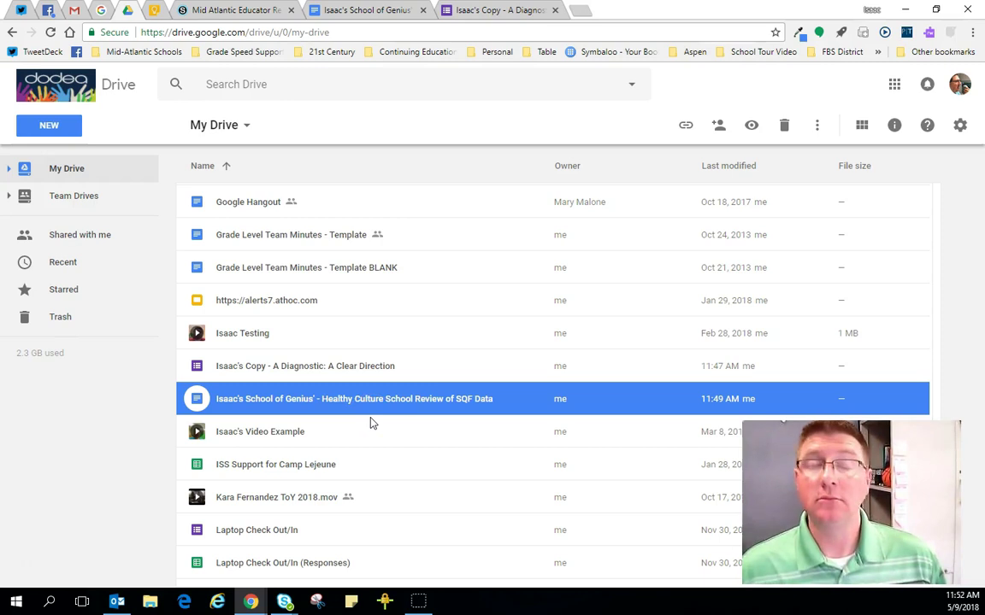
{"action": "left_click", "coordinate": [358, 11]}
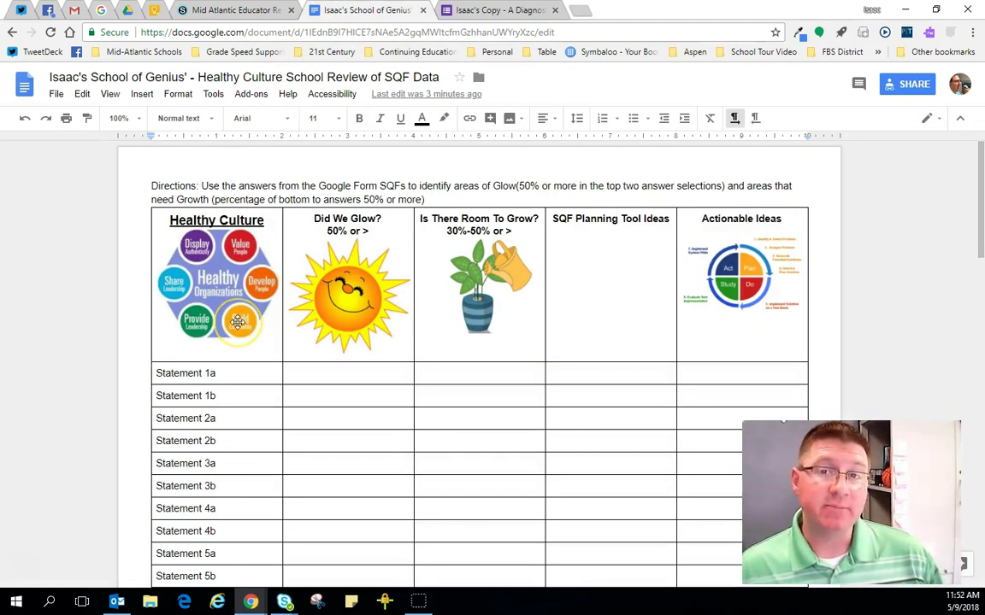